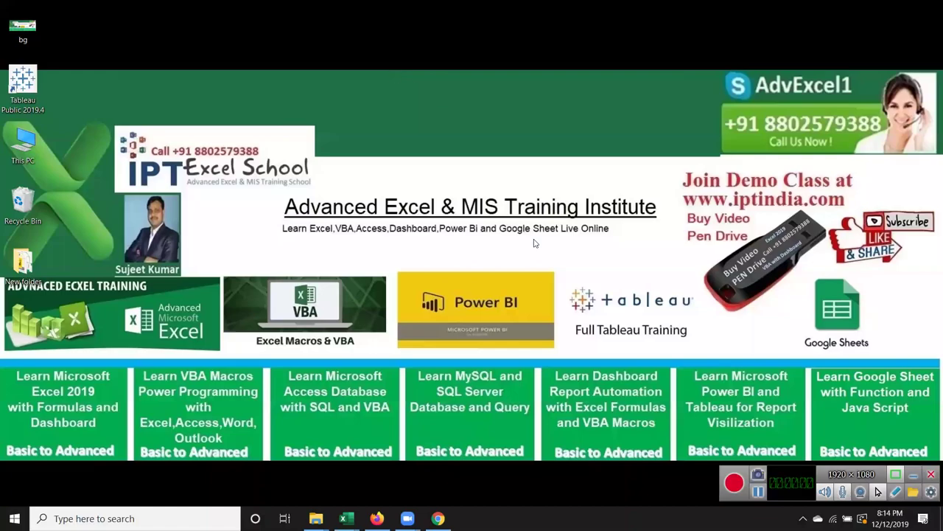
# - From the desktop, bring up previews of the open workbooks Book12 and read-only Table data
pyautogui.click(734, 483)
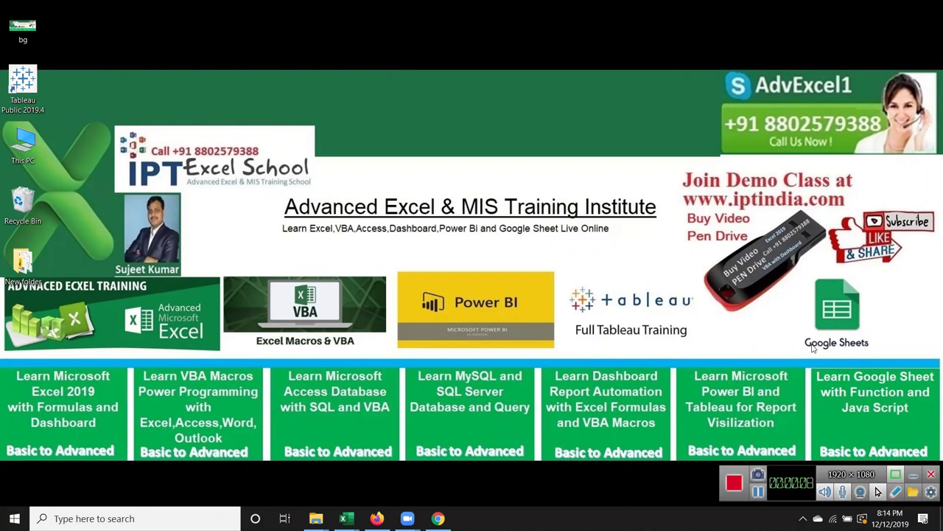
pyautogui.rightClick(656, 84)
pyautogui.click(693, 120)
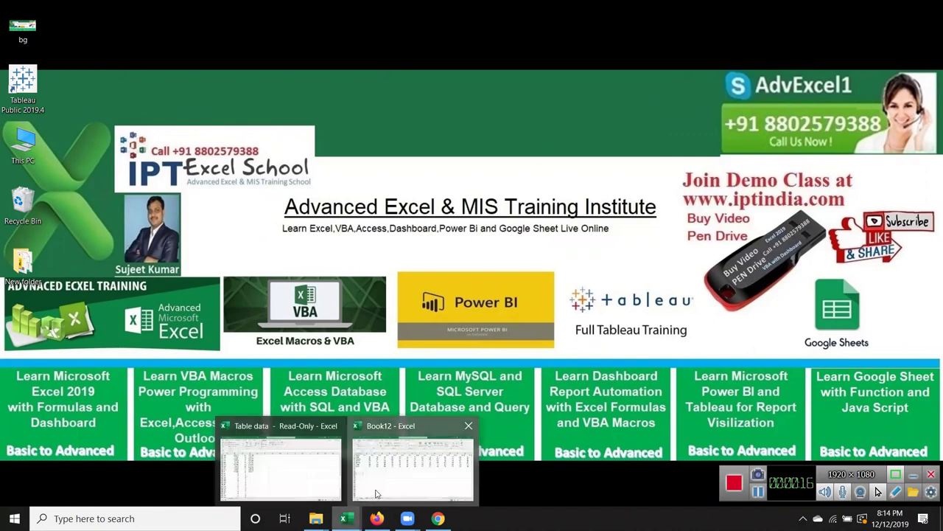
# - Switch to Book12 and survey the marks table from Name across to P-45
pyautogui.click(411, 457)
pyautogui.press('Up')
pyautogui.press('Up')
pyautogui.press('Up')
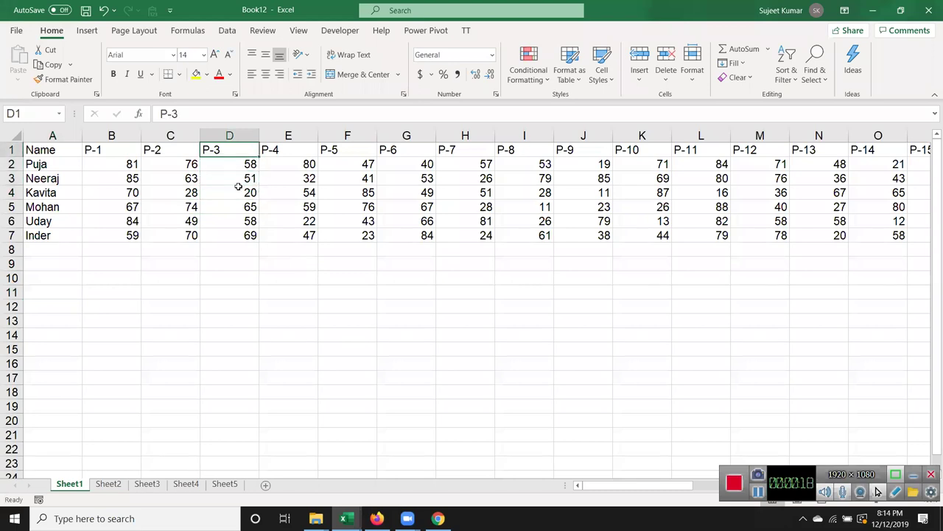
pyautogui.hotkey('ctrl', 'Right')
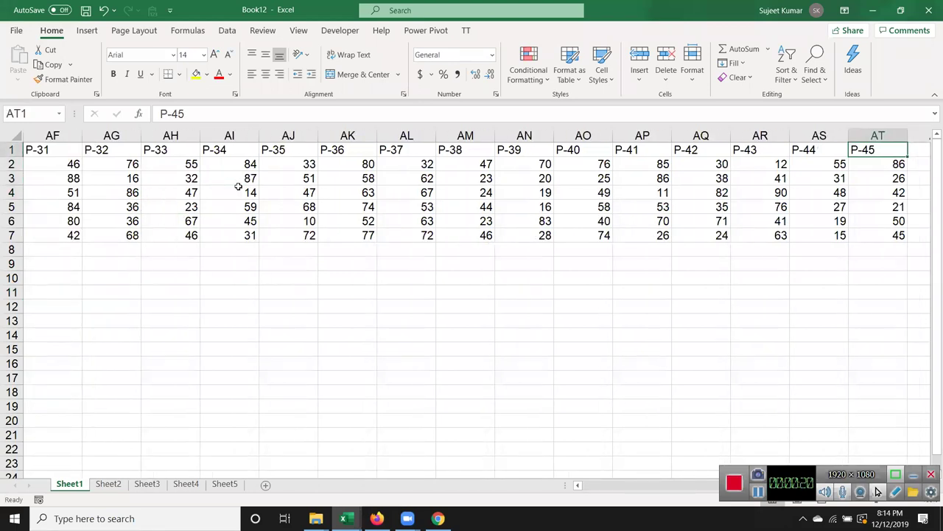
pyautogui.hotkey('ctrl', 'Left')
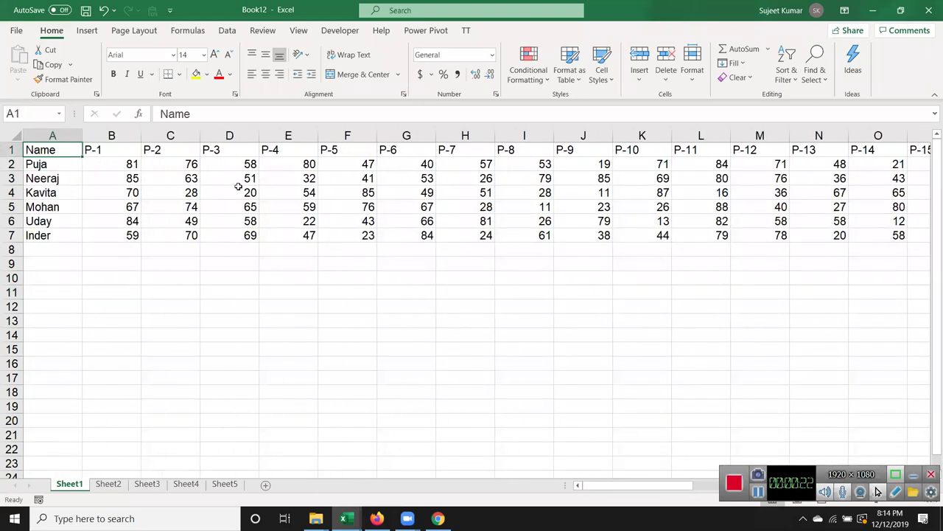
pyautogui.press('Right')
pyautogui.press('Right')
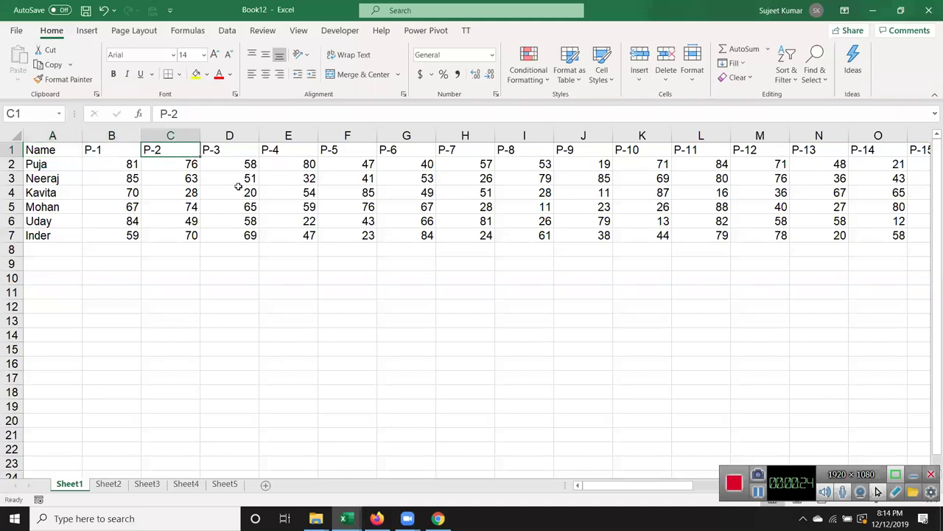
# - Insert a % column before P-2 with the formula =B2/7 for Puja
pyautogui.hotkey('ctrl', 'space')
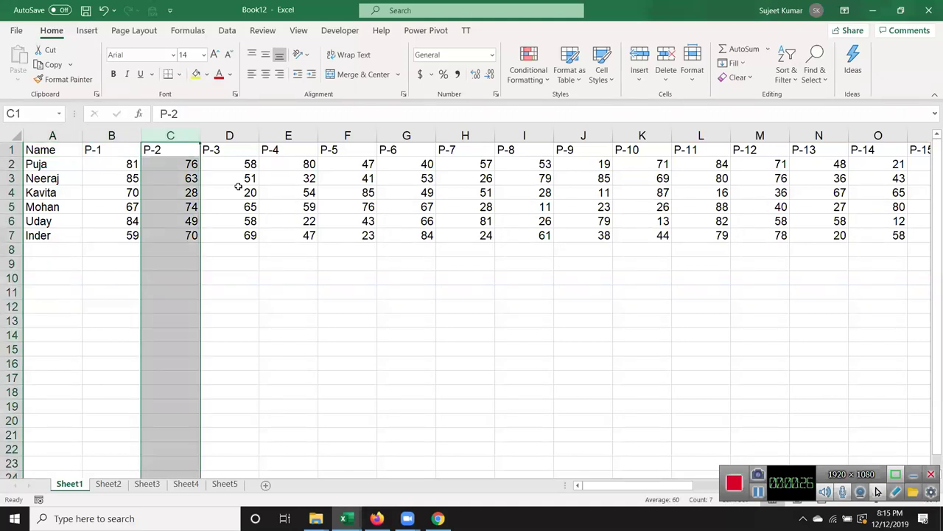
pyautogui.hotkey('ctrl', 'shift', '+')
pyautogui.write('%')
pyautogui.press('Return')
pyautogui.write('=')
pyautogui.press('Left')
pyautogui.write('/7')
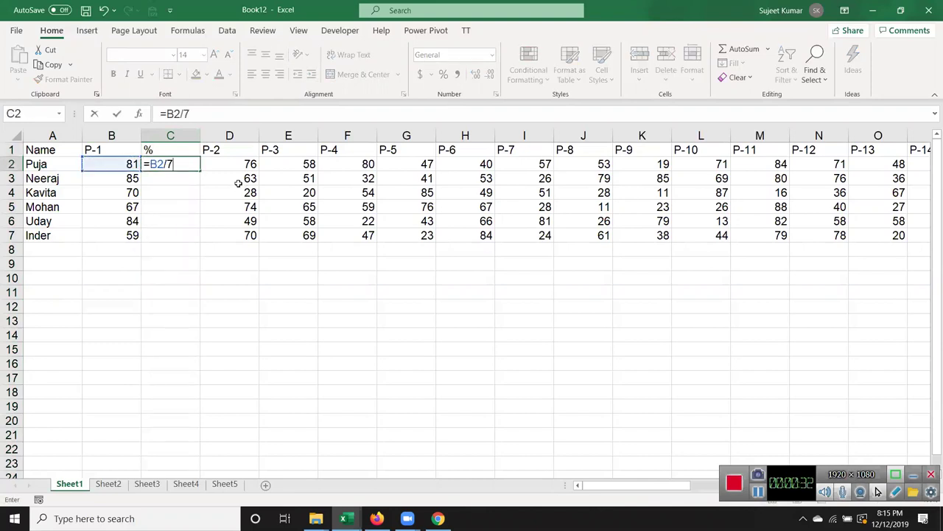
pyautogui.press('Return')
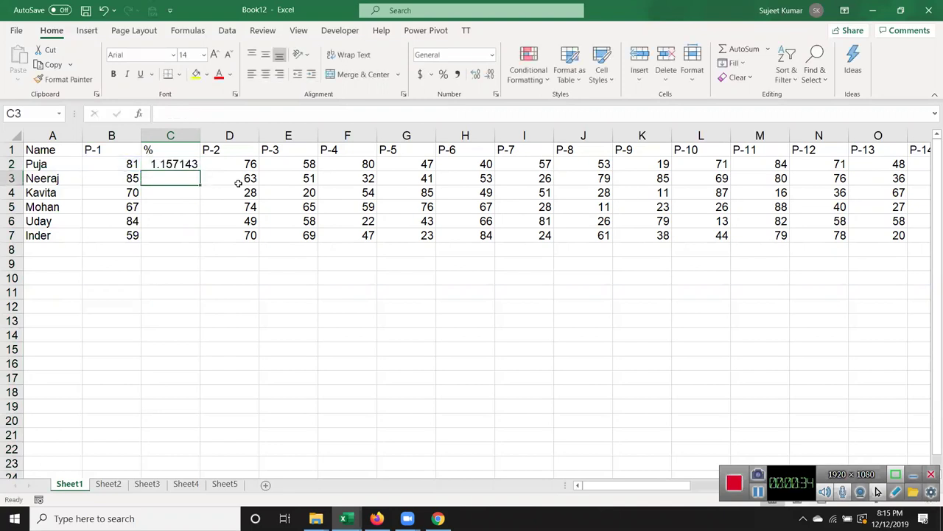
# - Fill the formula down C2:C7 and apply Percentage format
pyautogui.press('Left')
pyautogui.hotkey('ctrl', 'Down')
pyautogui.press('Right')
pyautogui.hotkey('ctrl', 'shift', 'Up')
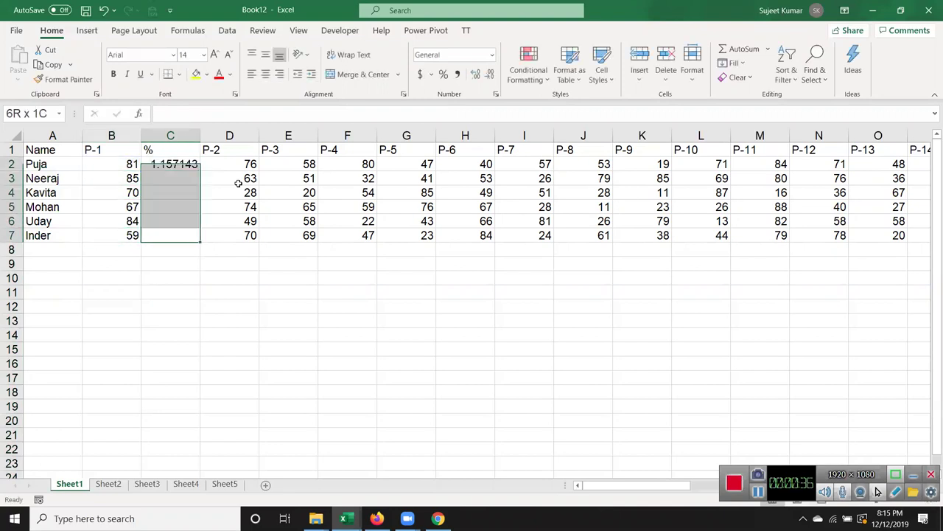
pyautogui.hotkey('ctrl', 'd')
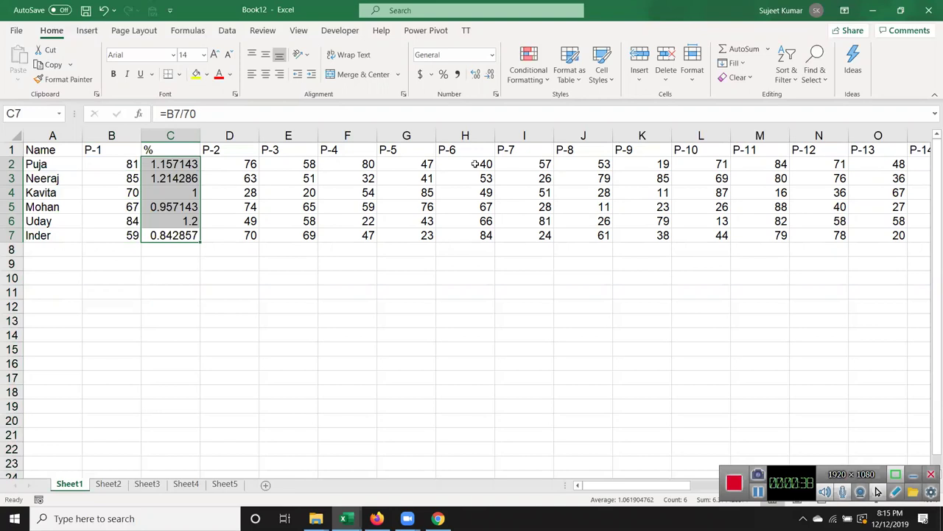
pyautogui.click(443, 75)
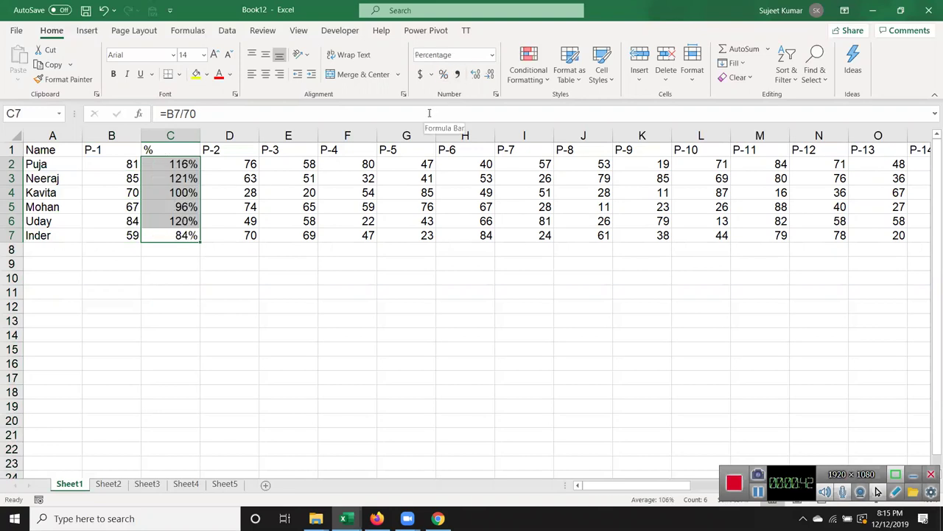
# - Undo the percentage formatting, filled formulas and inserted % column
pyautogui.press('Right')
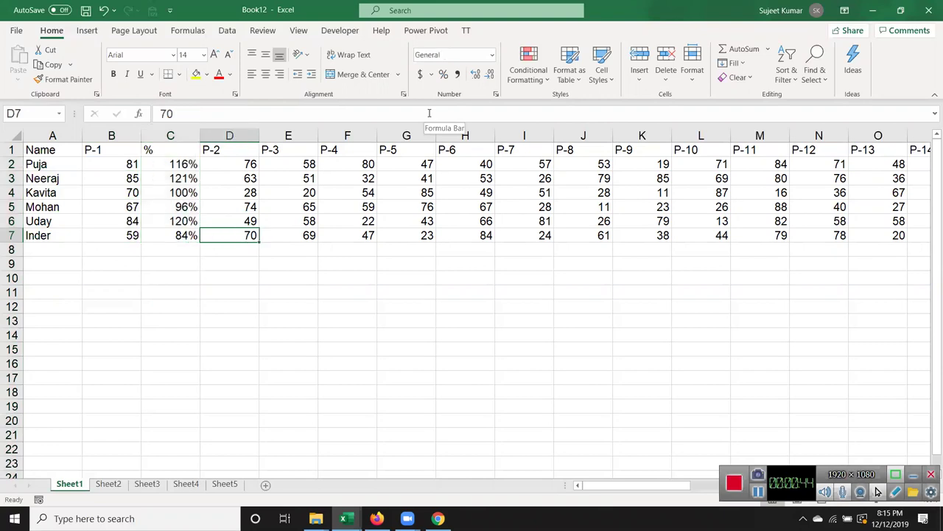
pyautogui.press('Right')
pyautogui.hotkey('ctrl', 'z')
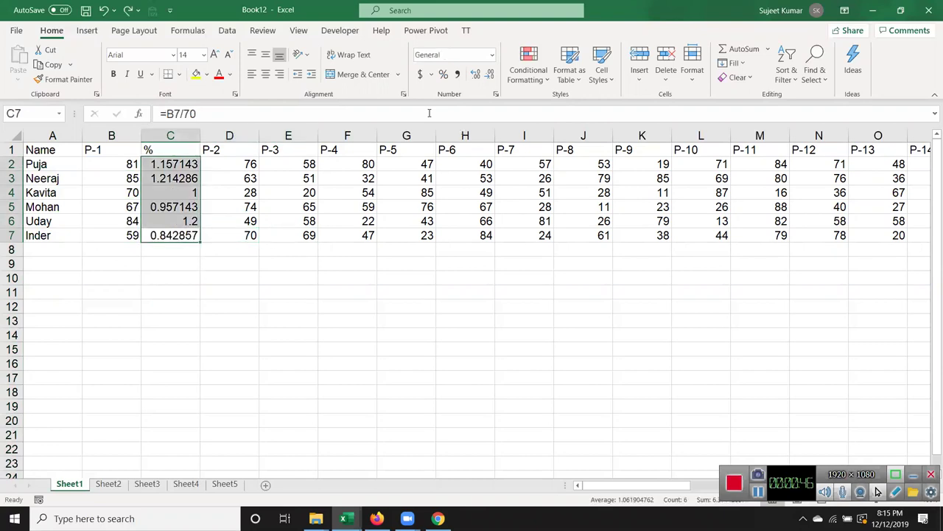
pyautogui.hotkey('ctrl', 'z')
pyautogui.hotkey('ctrl', 'z')
pyautogui.hotkey('ctrl', 'z')
pyautogui.hotkey('ctrl', 'z')
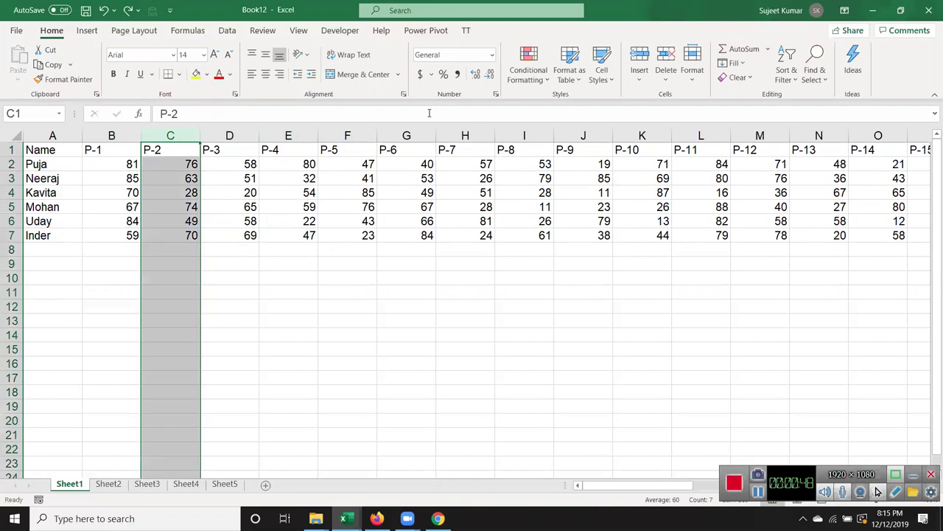
pyautogui.hotkey('ctrl', 'z')
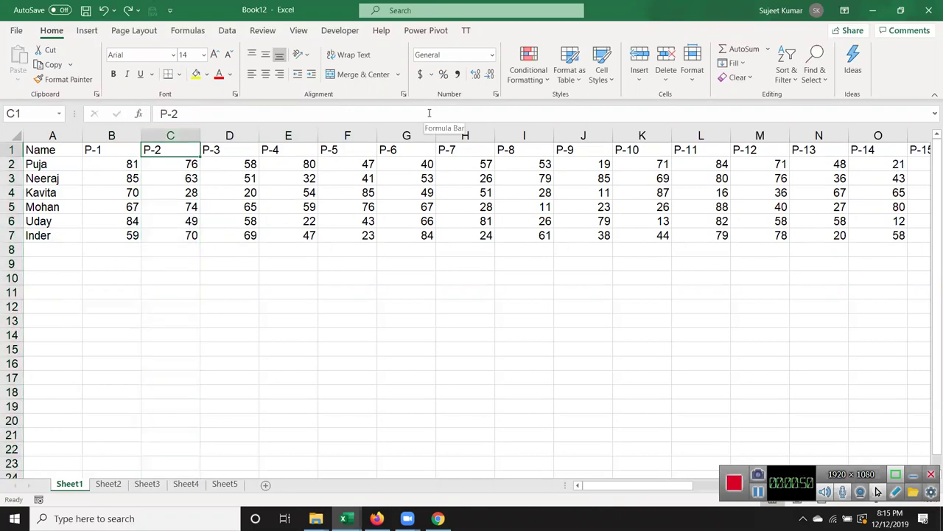
# - Insert a blank row above the headers and enter 1 in B1 and 2 in C1
pyautogui.hotkey('ctrl', 'Right')
pyautogui.hotkey('ctrl', 'Left')
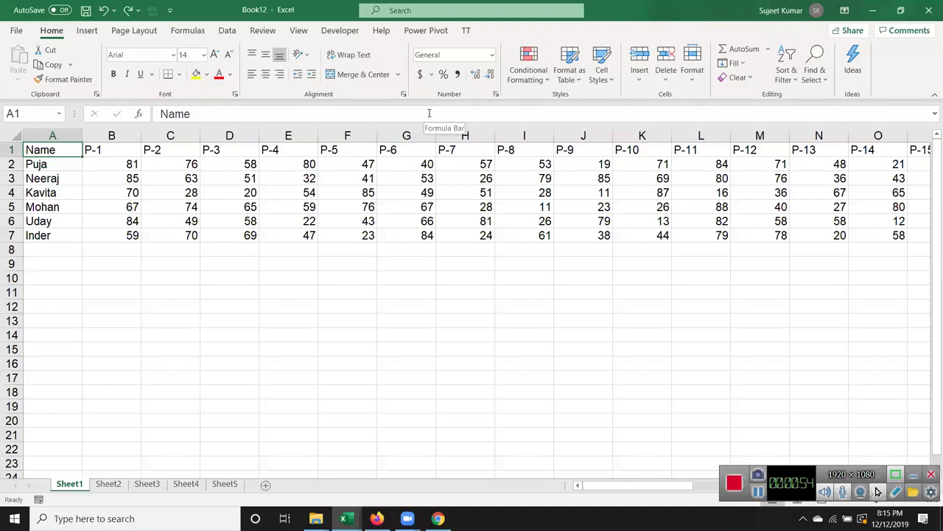
pyautogui.hotkey('shift', 'space')
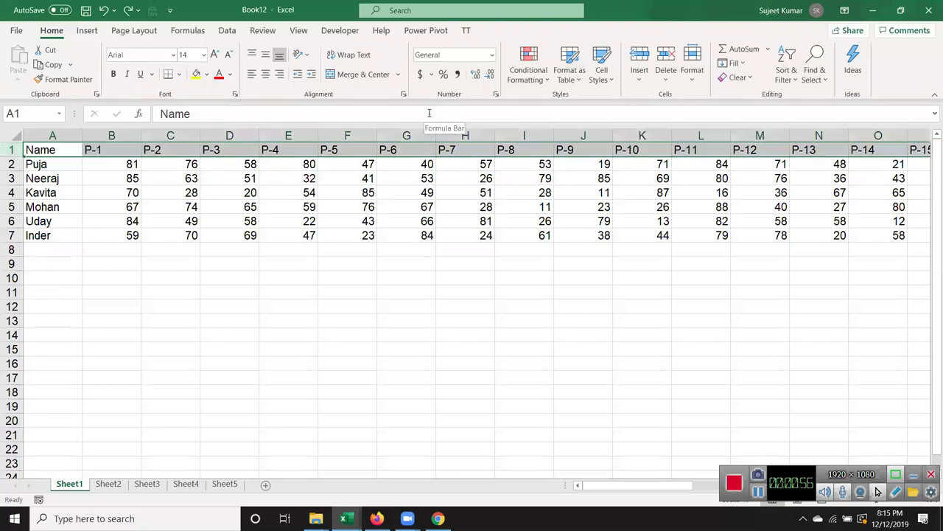
pyautogui.hotkey('ctrl', 'shift', '=')
pyautogui.press('Right')
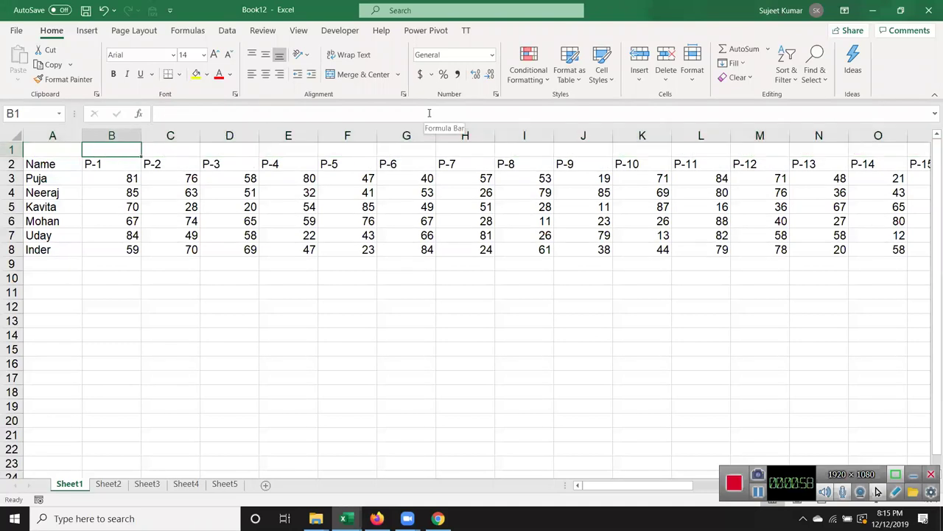
pyautogui.write('1')
pyautogui.press('Right')
pyautogui.write('2')
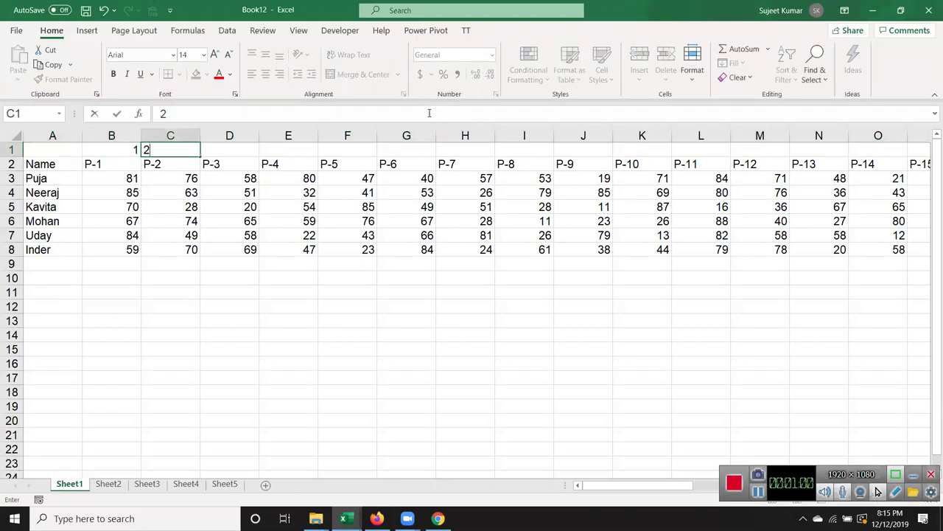
pyautogui.press('Left')
# - Clear the 2 from C1, leaving only 1 in B1
pyautogui.press('Down')
pyautogui.hotkey('ctrl', 'Right')
pyautogui.press('Up')
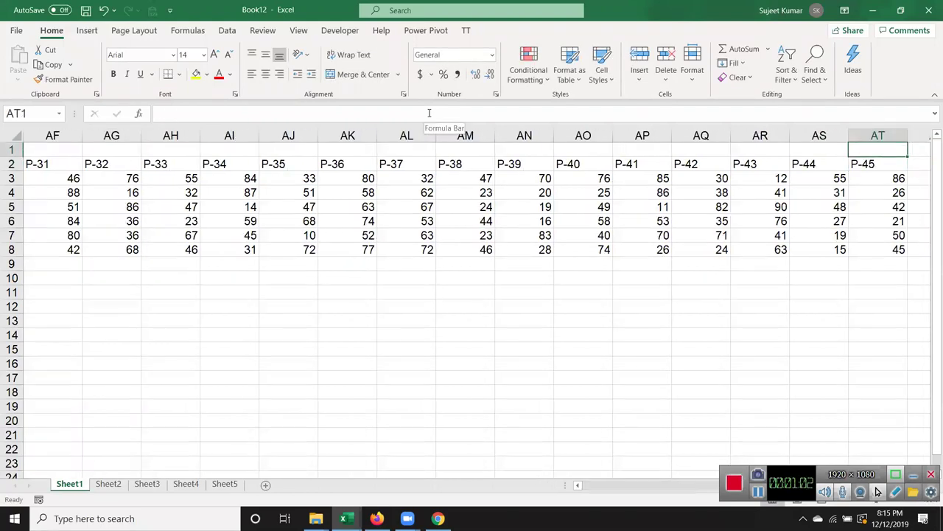
pyautogui.hotkey('ctrl', 'Left')
pyautogui.press('Left')
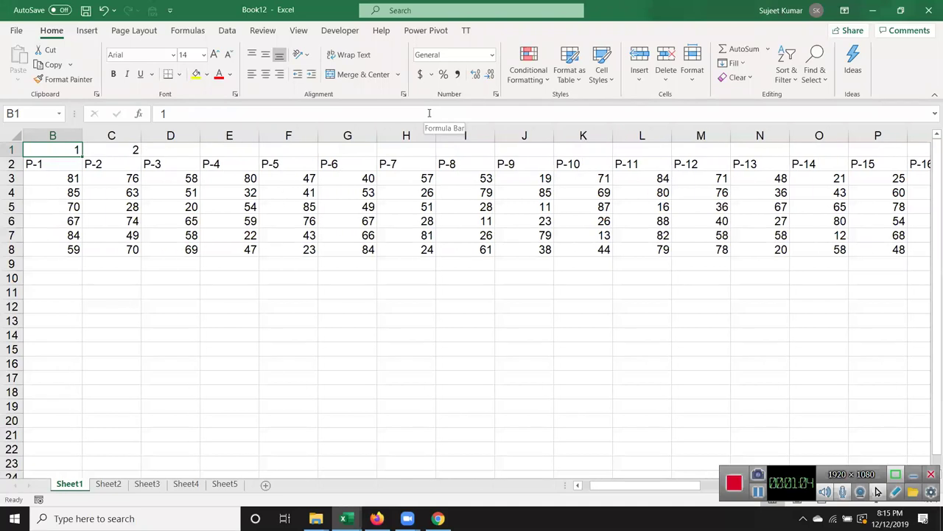
pyautogui.hotkey('shift', 'Right')
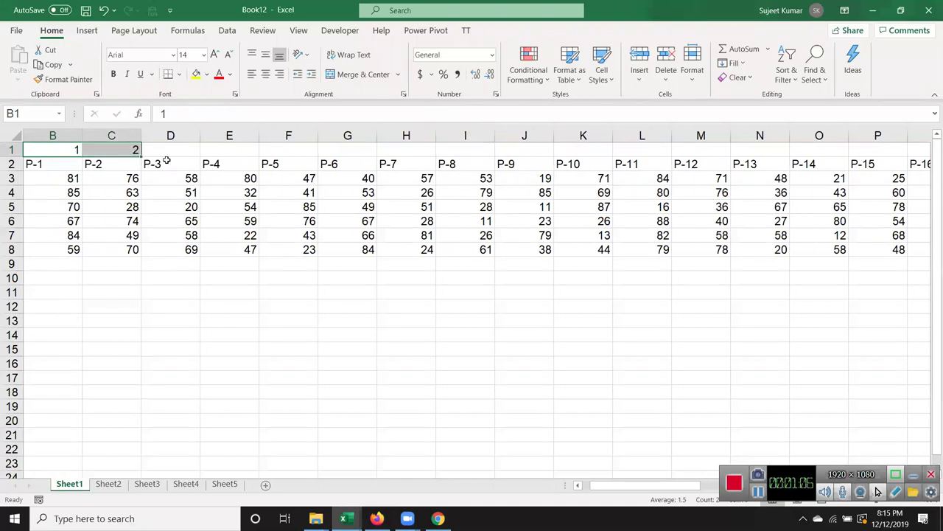
pyautogui.click(124, 149)
pyautogui.press('Delete')
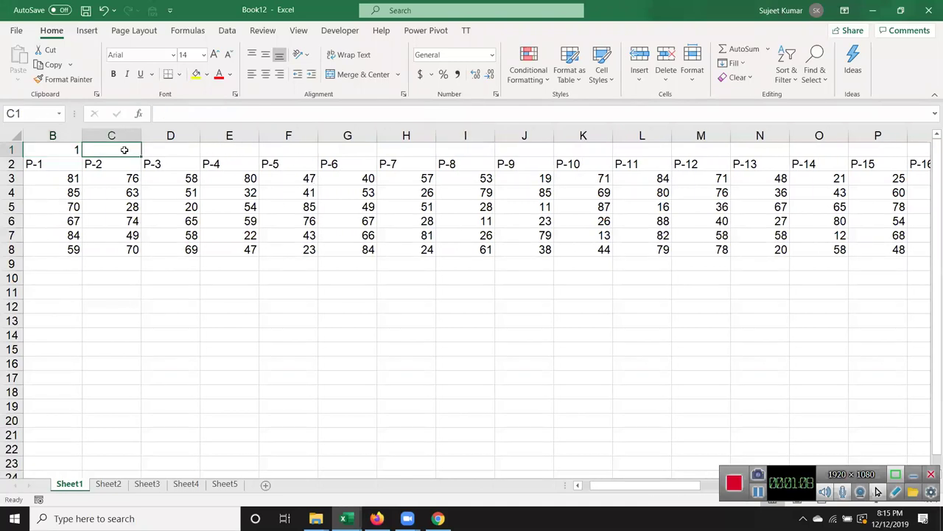
# - Fill B1:AT1 as a linear row series with step 1, ending at 45
pyautogui.press('Down')
pyautogui.hotkey('ctrl', 'Right')
pyautogui.press('Up')
pyautogui.hotkey('ctrl', 'shift', 'Left')
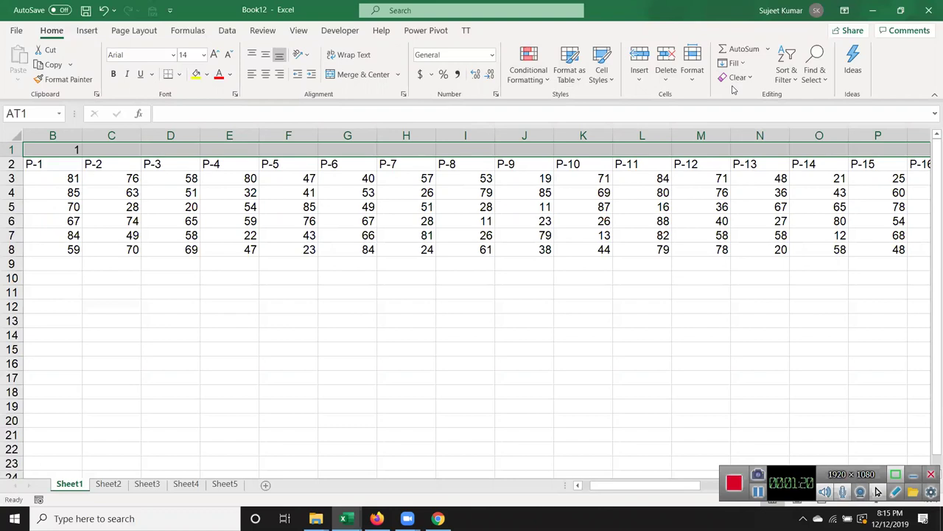
pyautogui.click(787, 73)
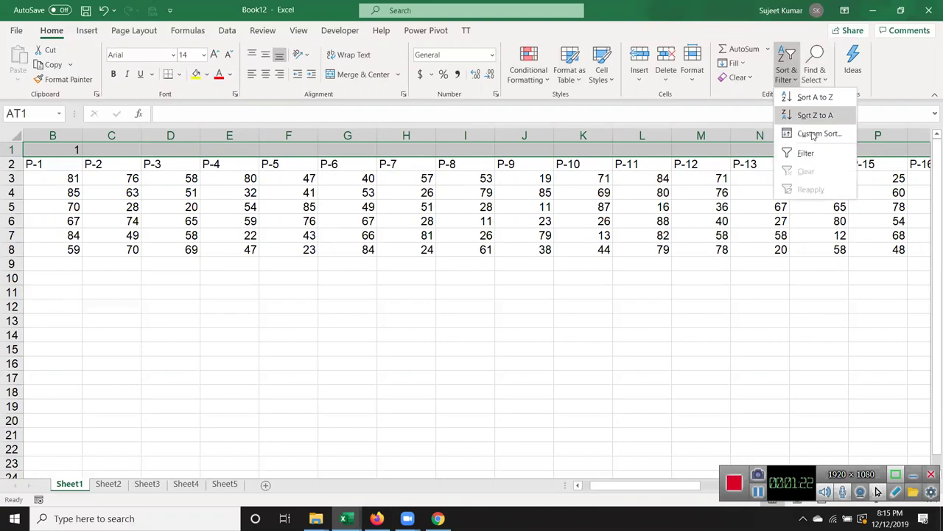
pyautogui.click(737, 63)
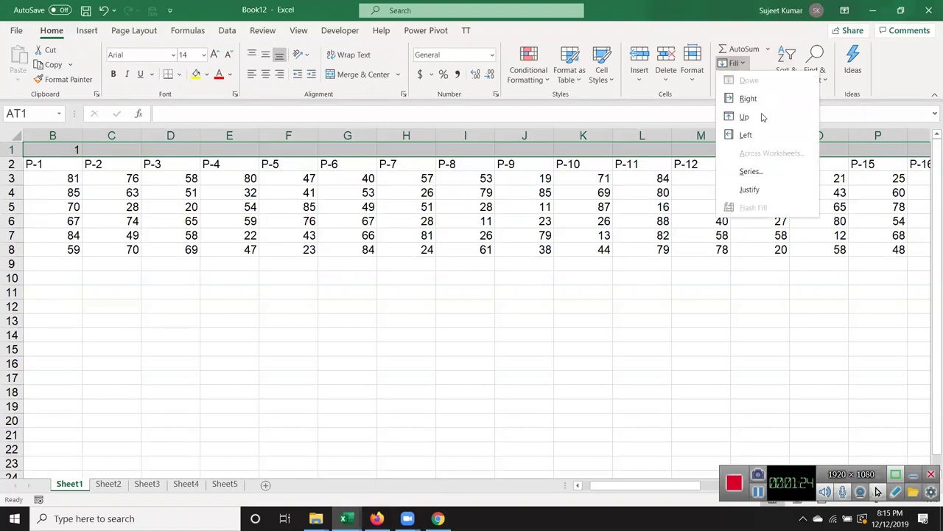
pyautogui.click(749, 171)
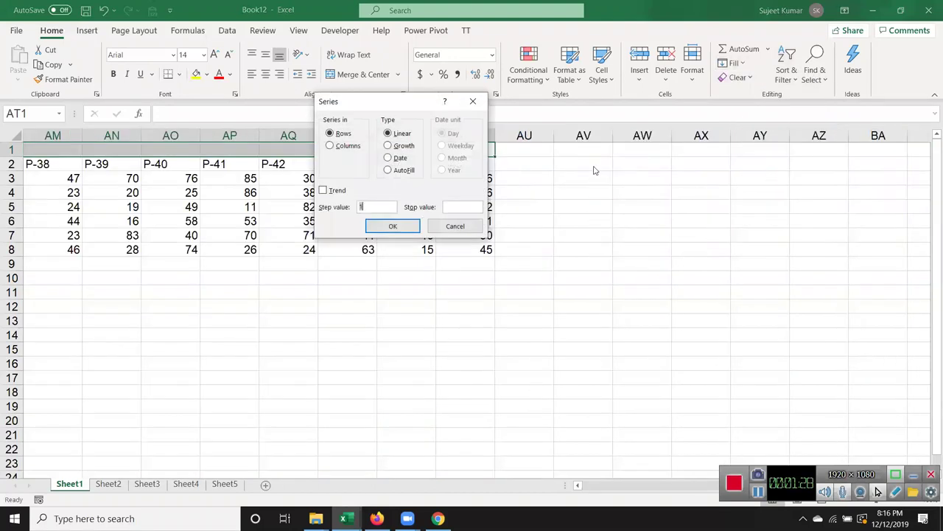
pyautogui.click(396, 226)
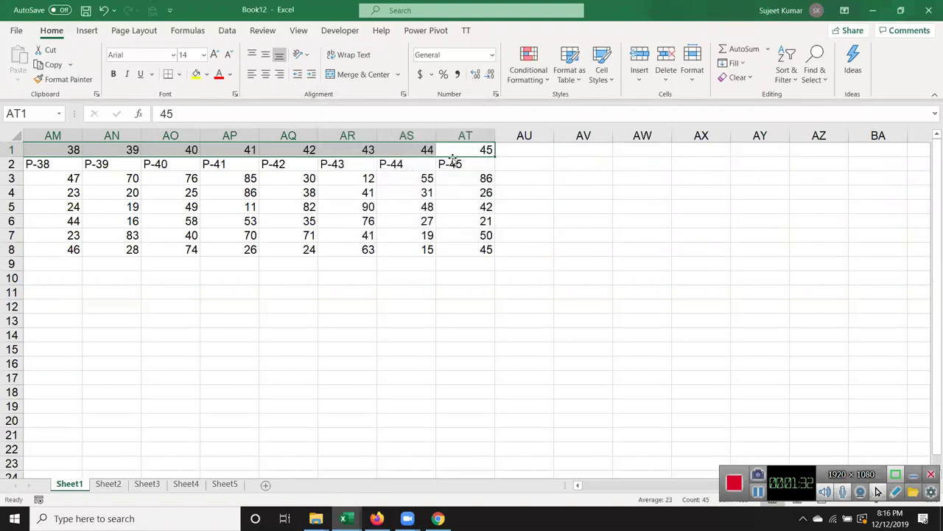
# - Copy the 1–45 numbering and paste it starting at AU1, running to CM1
pyautogui.hotkey('ctrl', 'c')
pyautogui.click(522, 149)
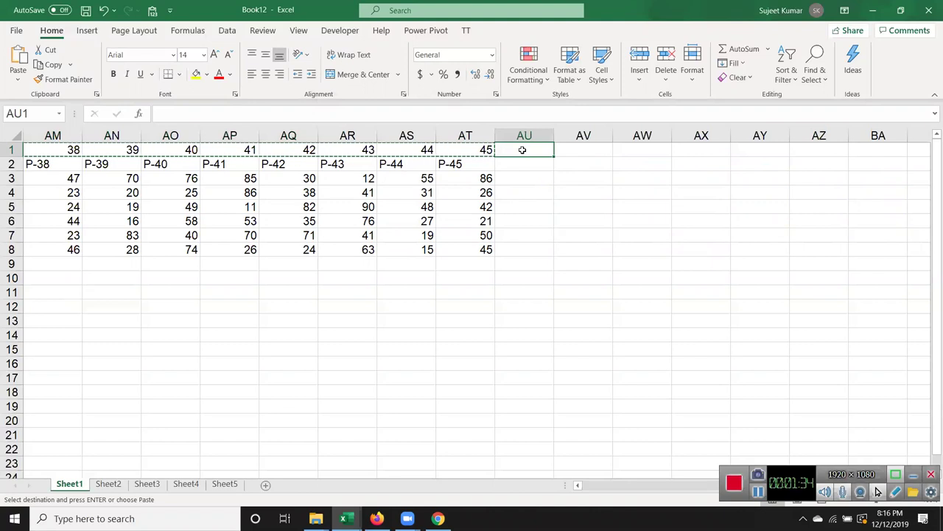
pyautogui.press('Return')
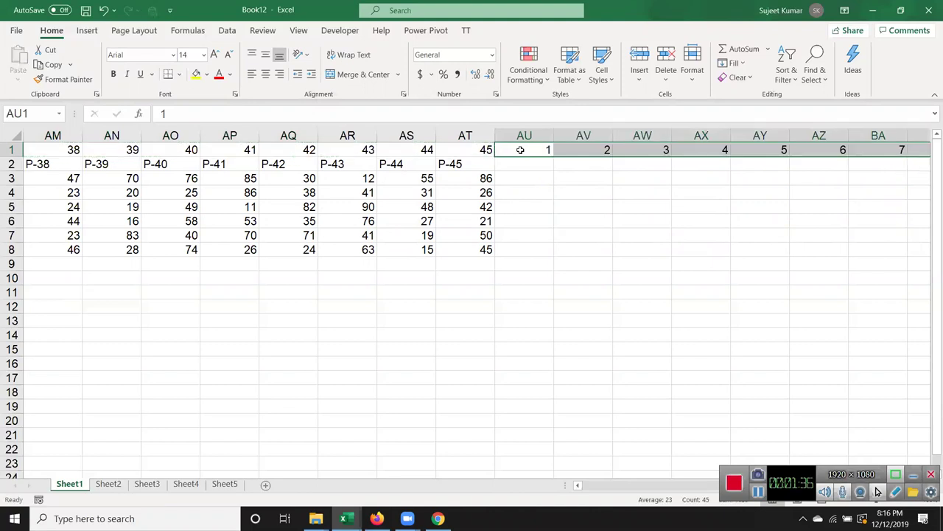
pyautogui.hotkey('ctrl', 'Right')
pyautogui.press('Right')
pyautogui.press('Left')
# - Enter % in AU2 and fill it across AU2:CM2
pyautogui.press('Down')
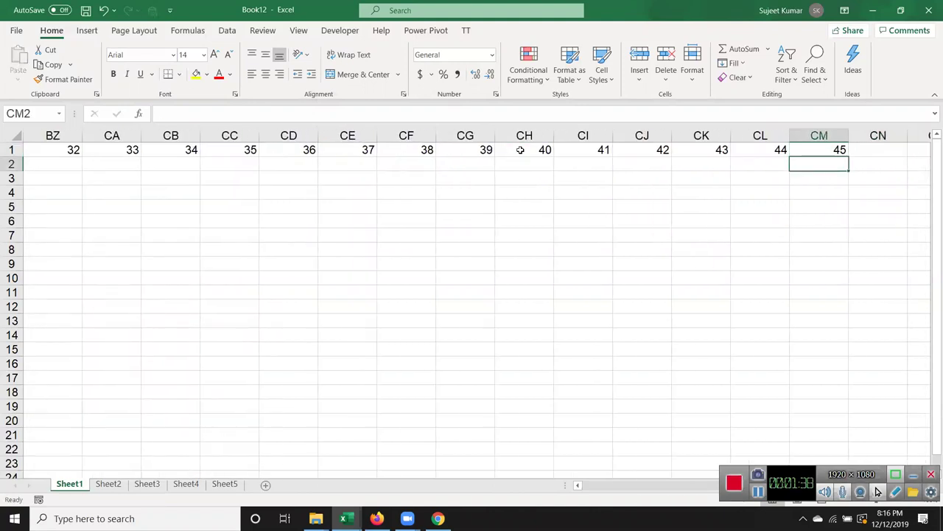
pyautogui.hotkey('ctrl', 'Left')
pyautogui.press('Right')
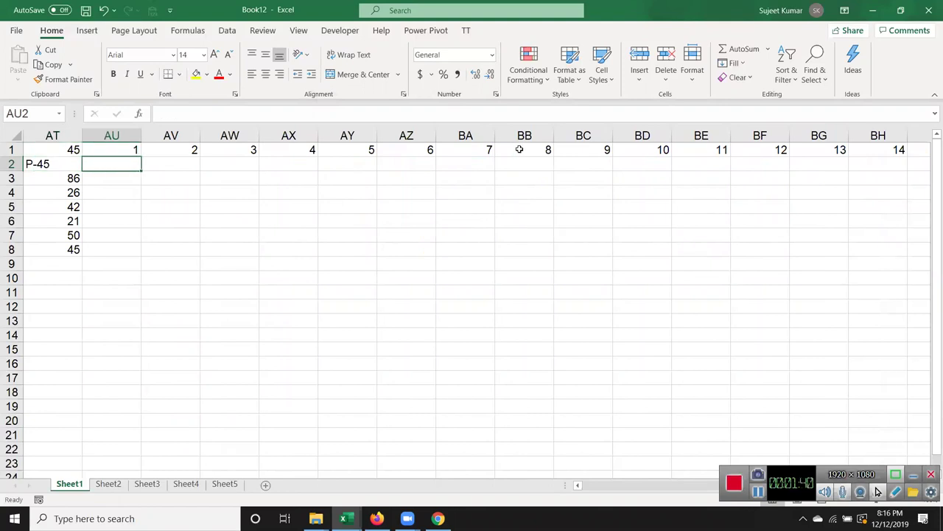
pyautogui.write('%')
pyautogui.press('Up')
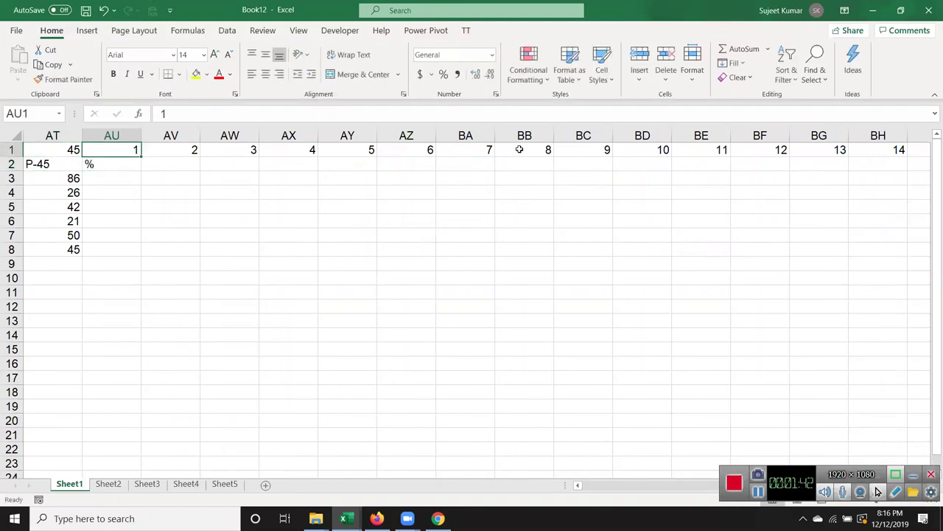
pyautogui.hotkey('ctrl', 'Right')
pyautogui.press('Down')
pyautogui.hotkey('shift', 'space')
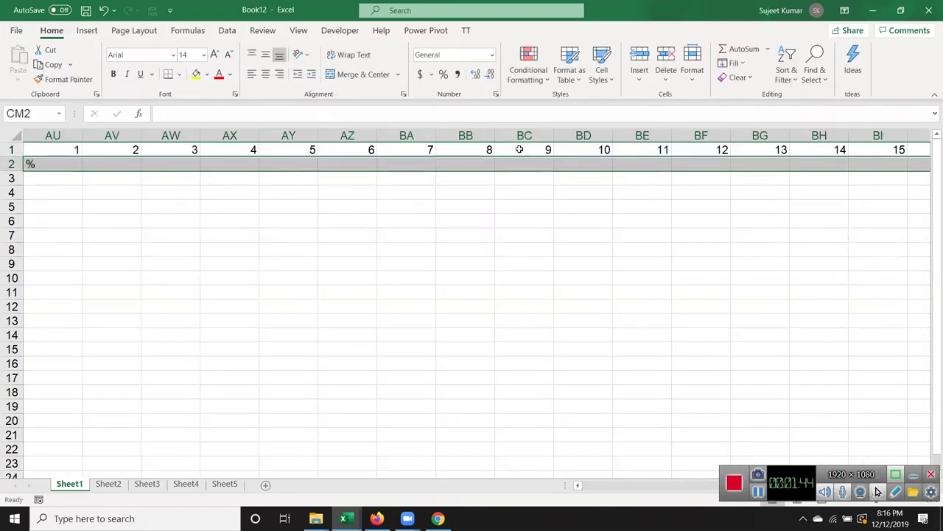
pyautogui.hotkey('ctrl', 'r')
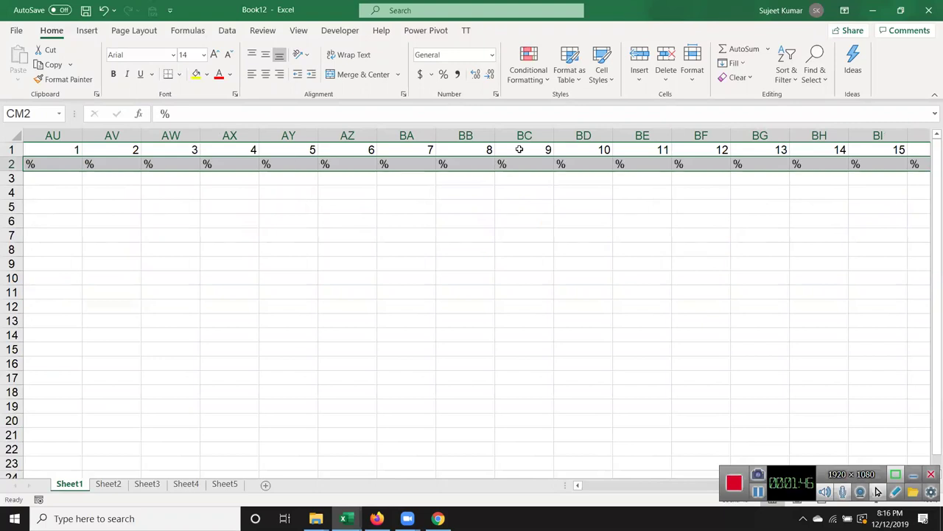
# - Select the table range B1:CM8
pyautogui.press('Left')
pyautogui.press('Left')
pyautogui.press('Left')
pyautogui.press('Left')
pyautogui.hotkey('ctrl', 'Left')
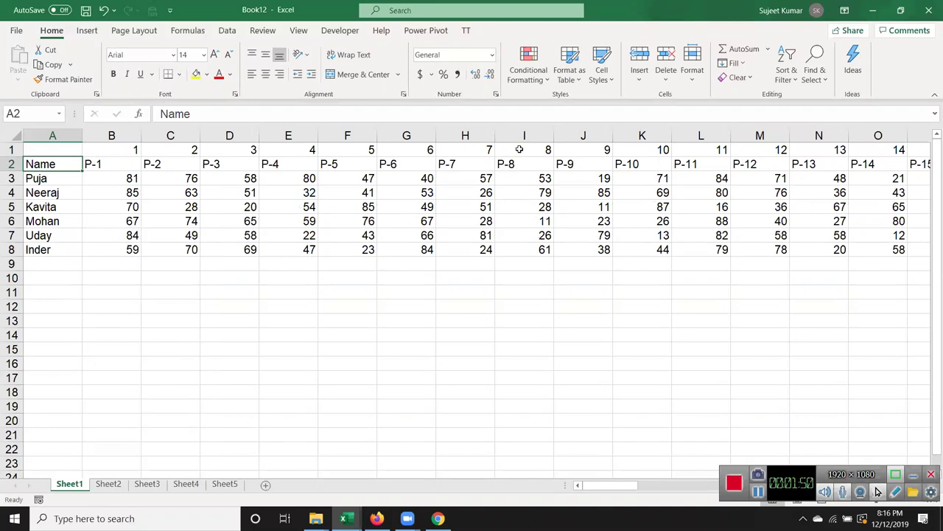
pyautogui.press('Up')
pyautogui.press('Right')
pyautogui.hotkey('ctrl', 'shift', 'Right')
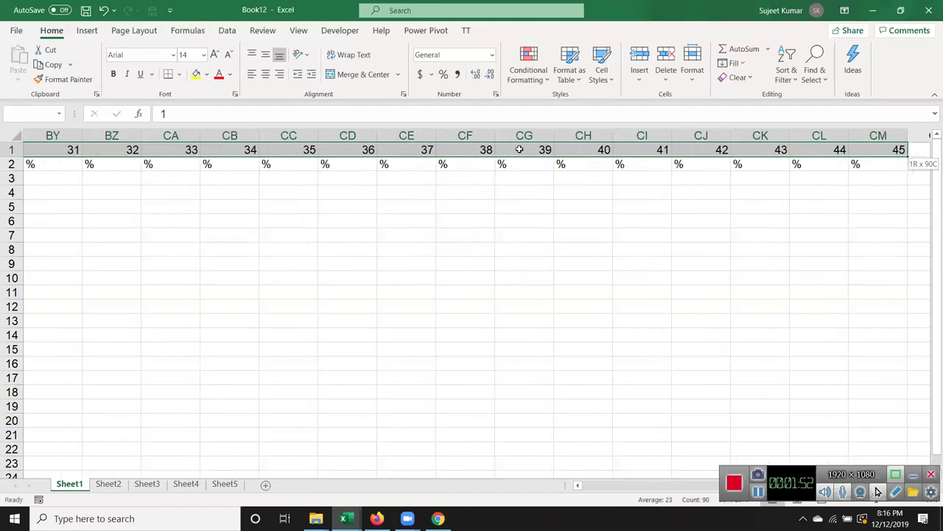
pyautogui.hotkey('shift', 'Down')
pyautogui.hotkey('shift', 'Down')
pyautogui.hotkey('shift', 'Down')
pyautogui.hotkey('ctrl', 'Home')
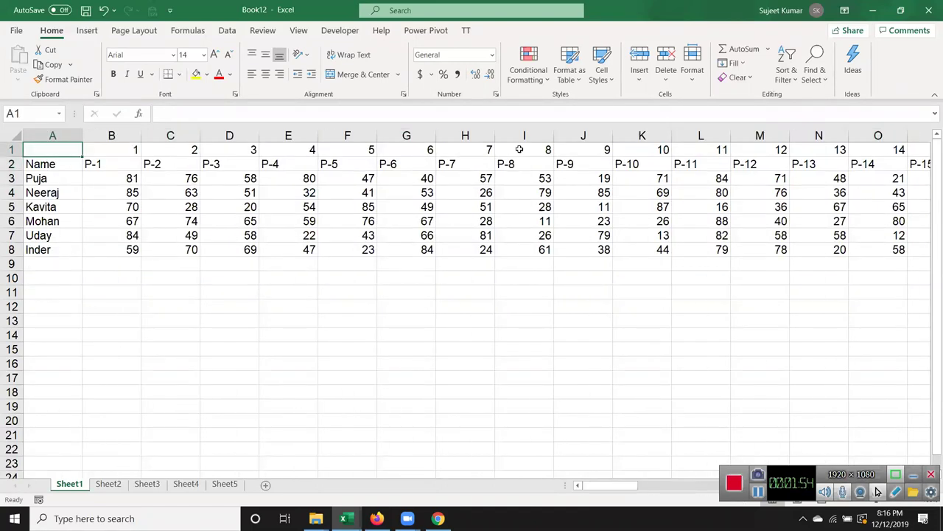
pyautogui.press('Right')
pyautogui.hotkey('ctrl', 'shift', 'Right')
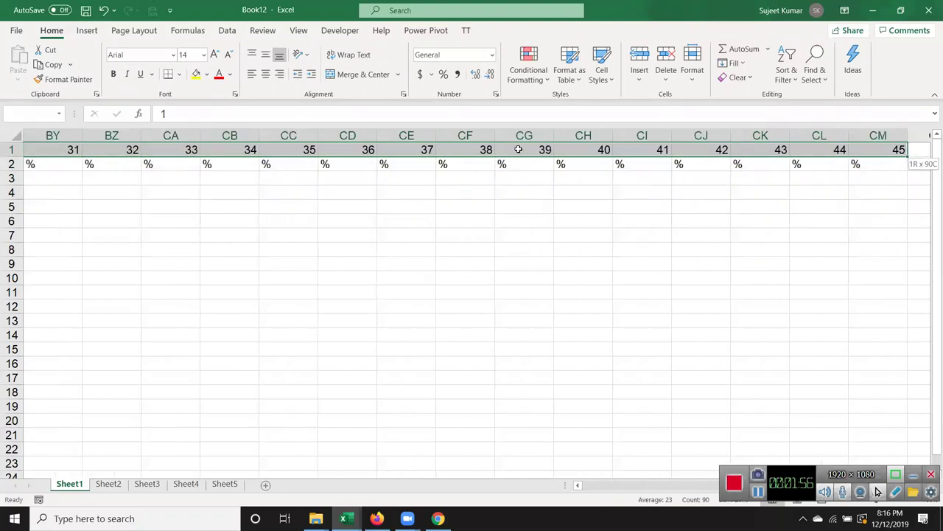
pyautogui.hotkey('shift', 'Down')
pyautogui.hotkey('shift', 'Down')
pyautogui.hotkey('shift', 'Down')
pyautogui.hotkey('shift', 'Down')
pyautogui.hotkey('shift', 'Down')
pyautogui.hotkey('shift', 'Down')
pyautogui.hotkey('shift', 'Down')
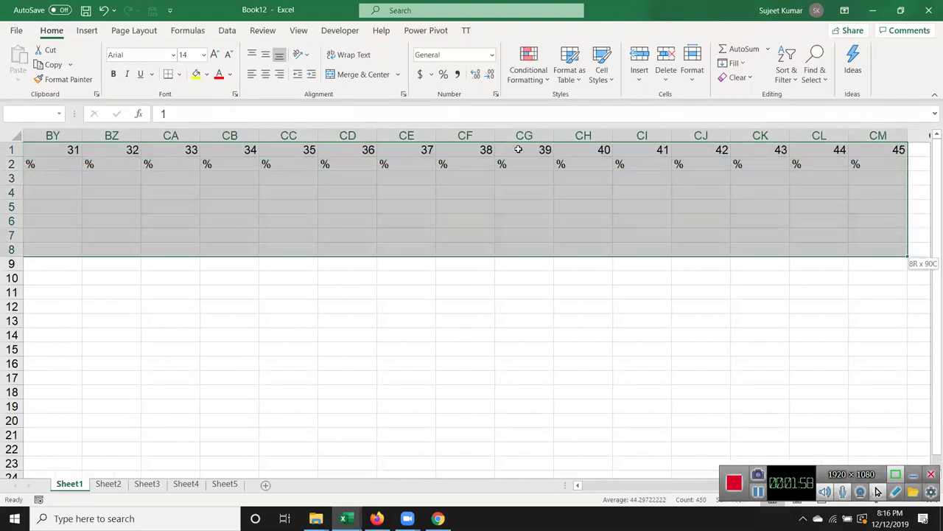
# - In Custom Sort, choose left-to-right orientation and sort by Row 1, smallest to largest
pyautogui.click(787, 70)
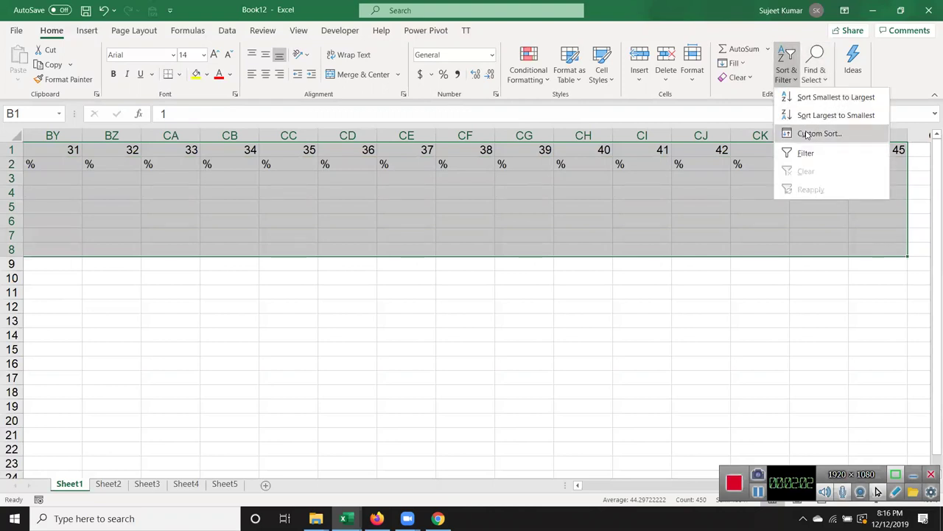
pyautogui.click(803, 133)
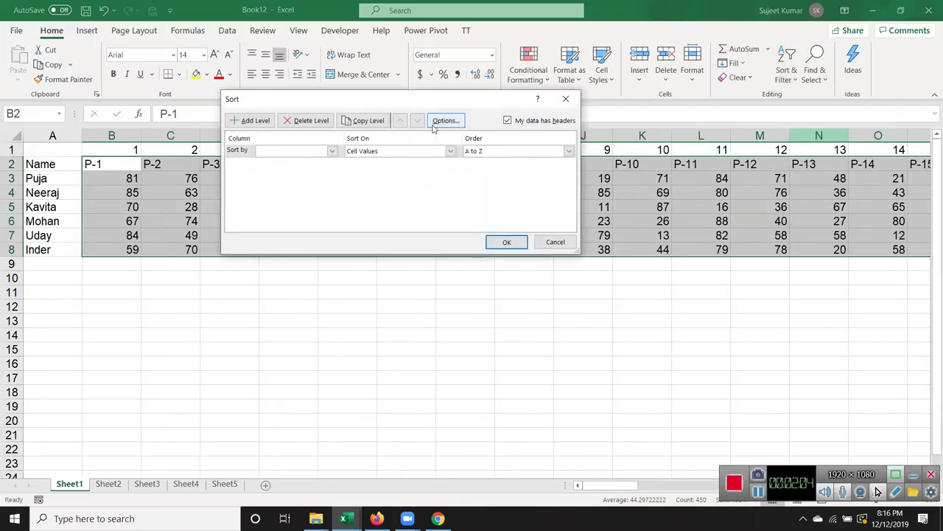
pyautogui.click(435, 123)
pyautogui.click(379, 185)
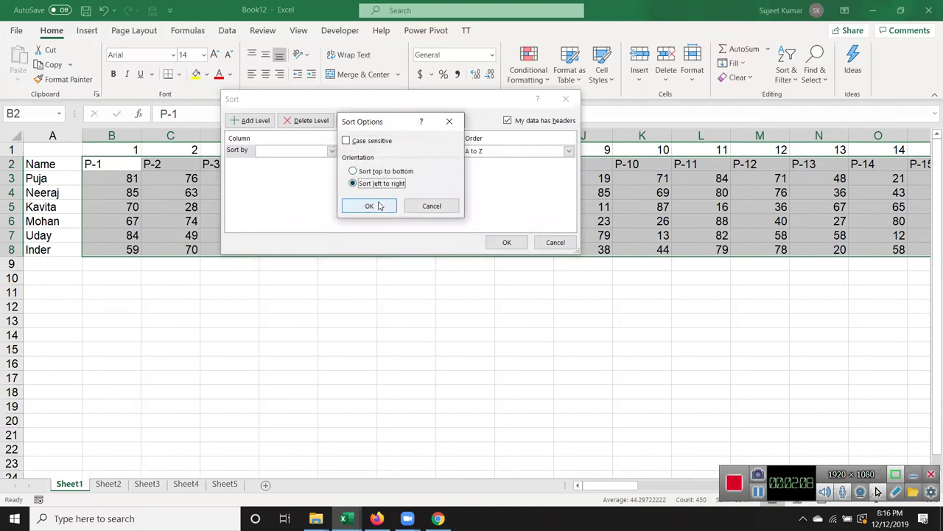
pyautogui.click(379, 206)
pyautogui.click(291, 152)
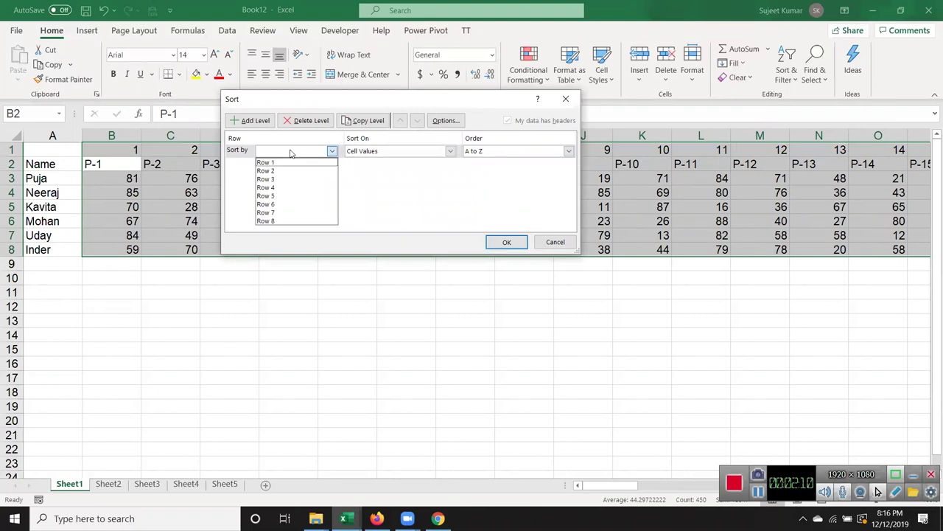
pyautogui.click(294, 162)
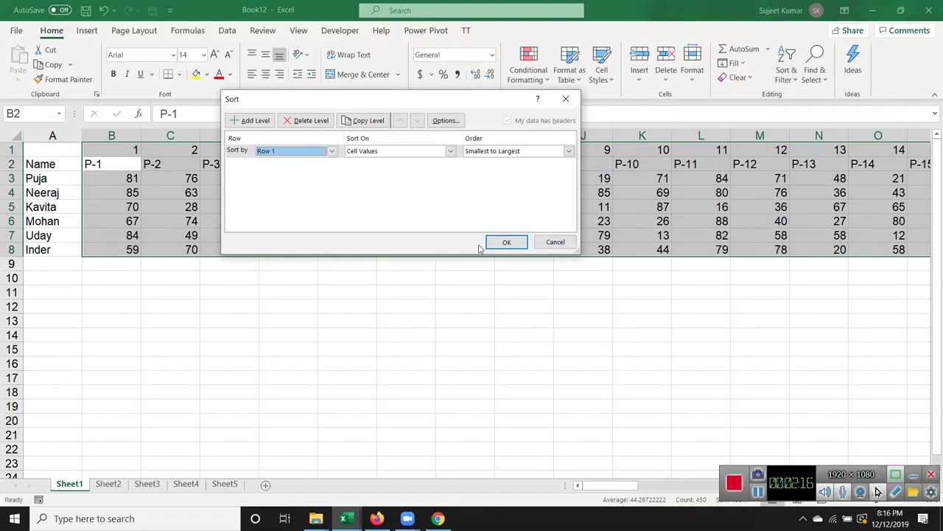
pyautogui.click(505, 243)
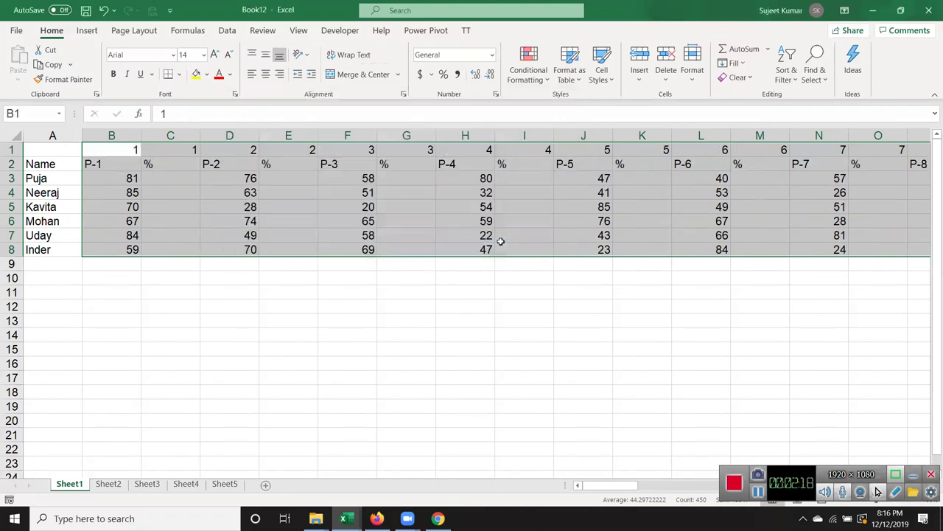
# - Check that % headers in C2, E2, G2 and I2 follow each P column, ending at C3
pyautogui.click(185, 184)
pyautogui.click(174, 165)
pyautogui.click(286, 164)
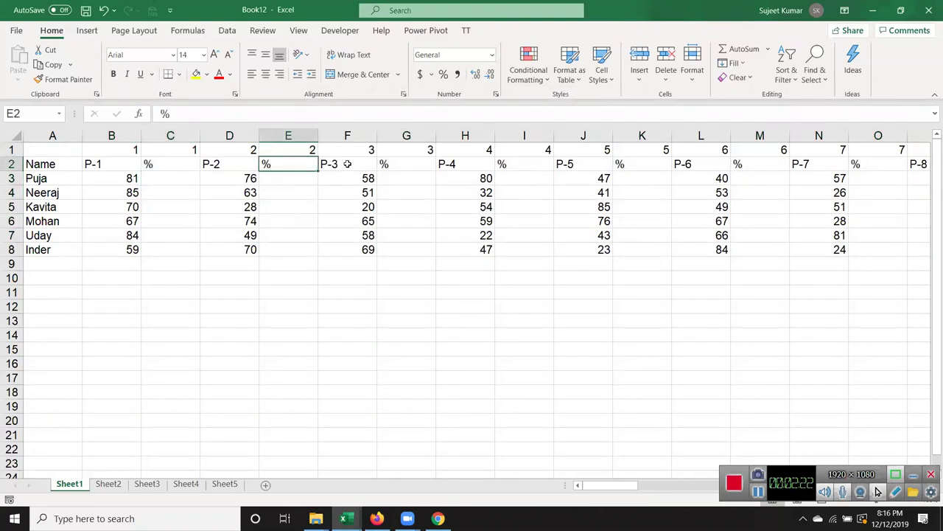
pyautogui.click(388, 164)
pyautogui.click(502, 163)
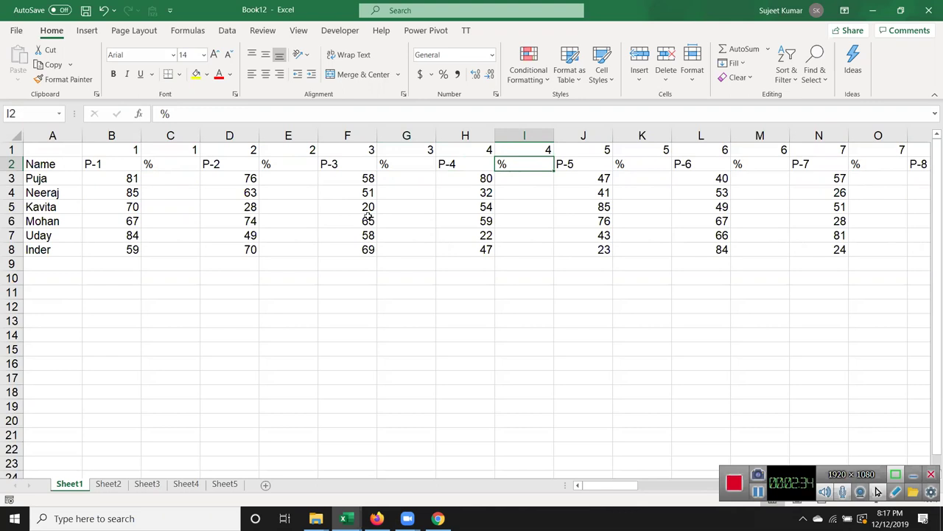
pyautogui.click(168, 181)
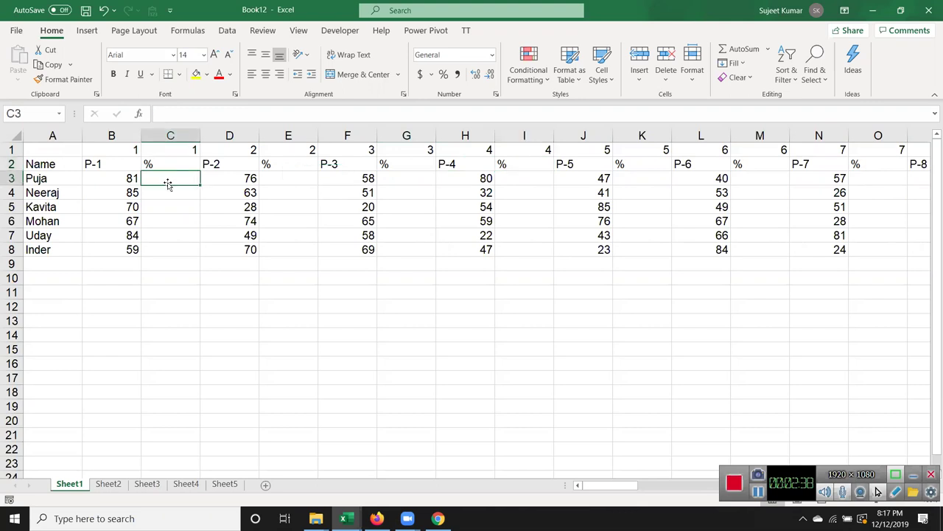
# - Enter 'as' in A1 and return to cell C3
pyautogui.click(68, 149)
pyautogui.write('23')
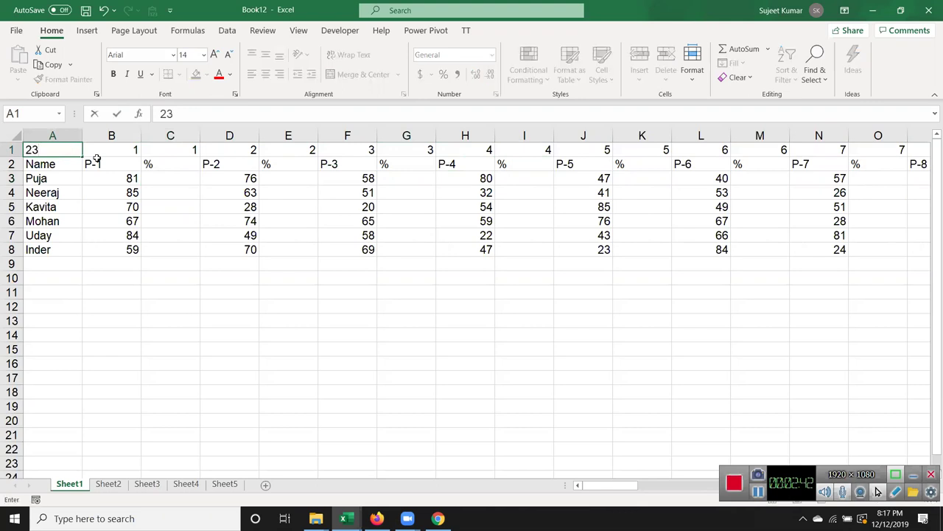
pyautogui.press('Escape')
pyautogui.write('as')
pyautogui.click(164, 177)
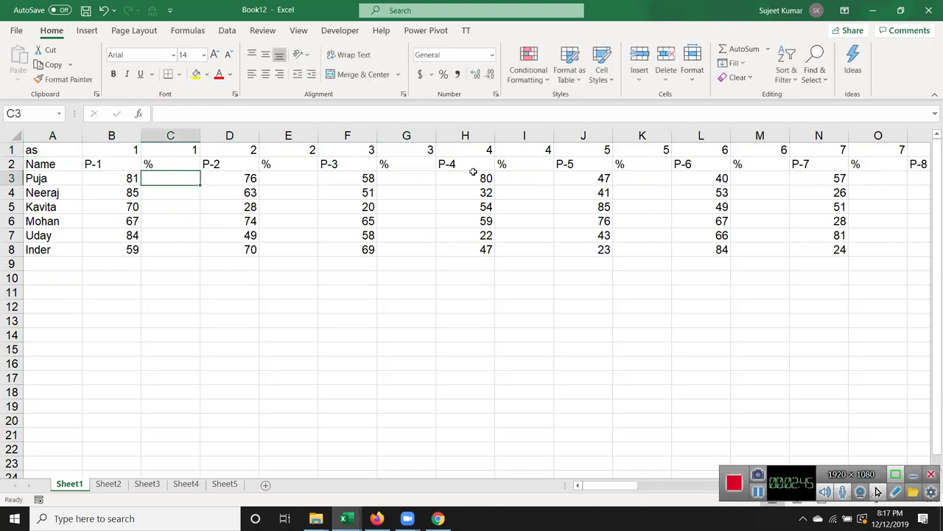
# - Use Go To Special > Blanks to select every empty % cell in the table
pyautogui.click(811, 78)
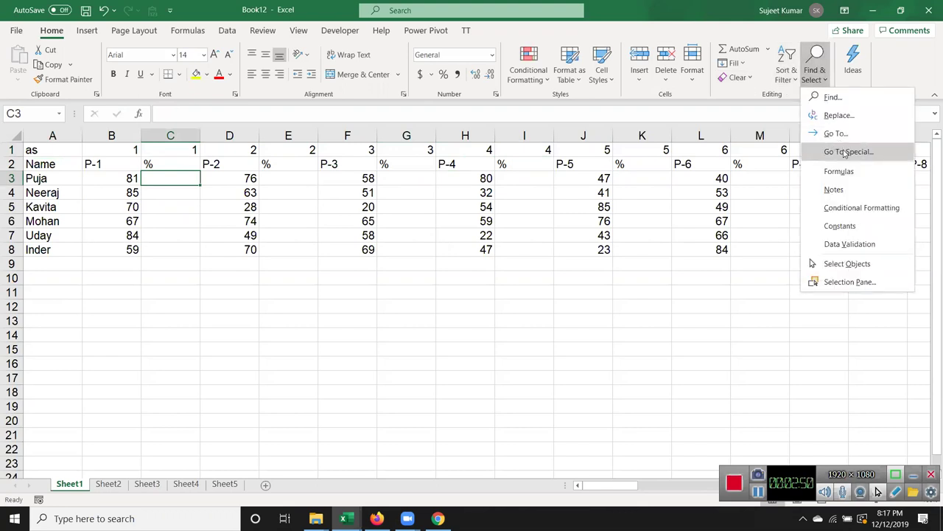
pyautogui.click(846, 152)
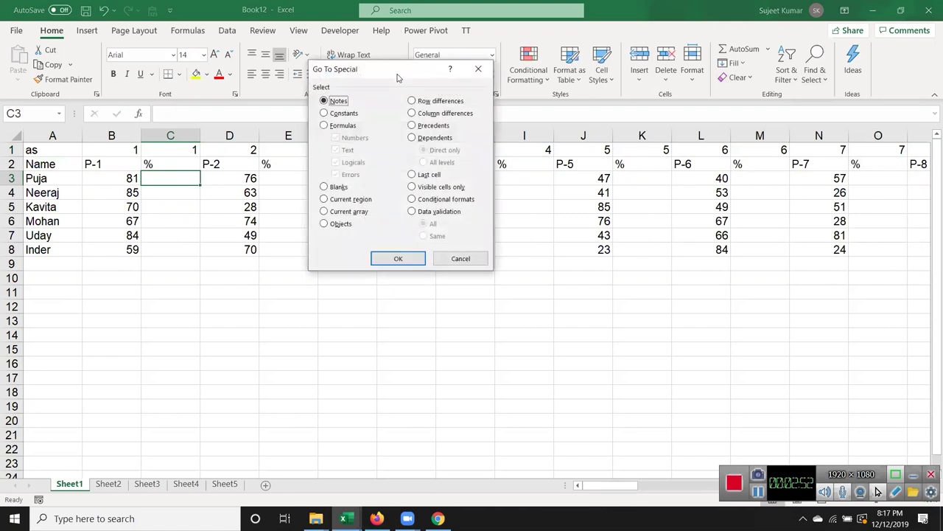
pyautogui.moveTo(398, 77); pyautogui.dragTo(507, 67)
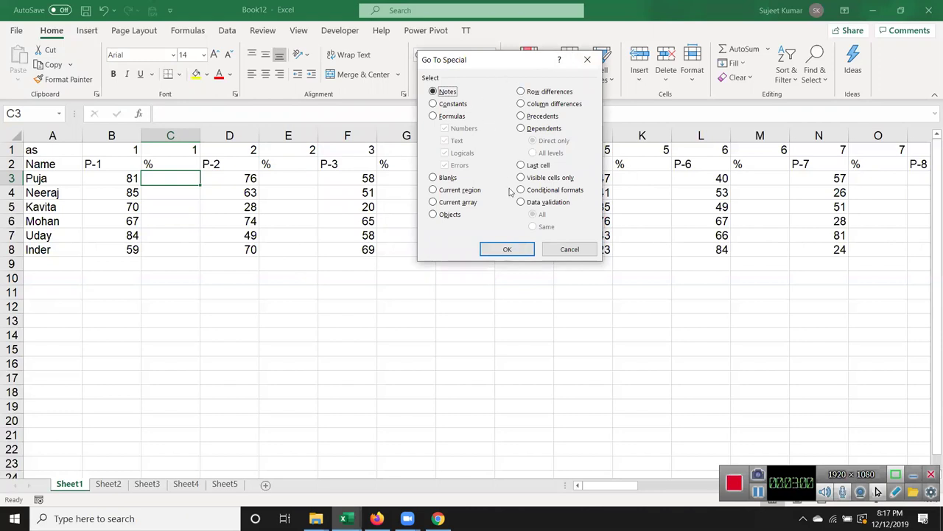
pyautogui.click(448, 178)
pyautogui.click(507, 249)
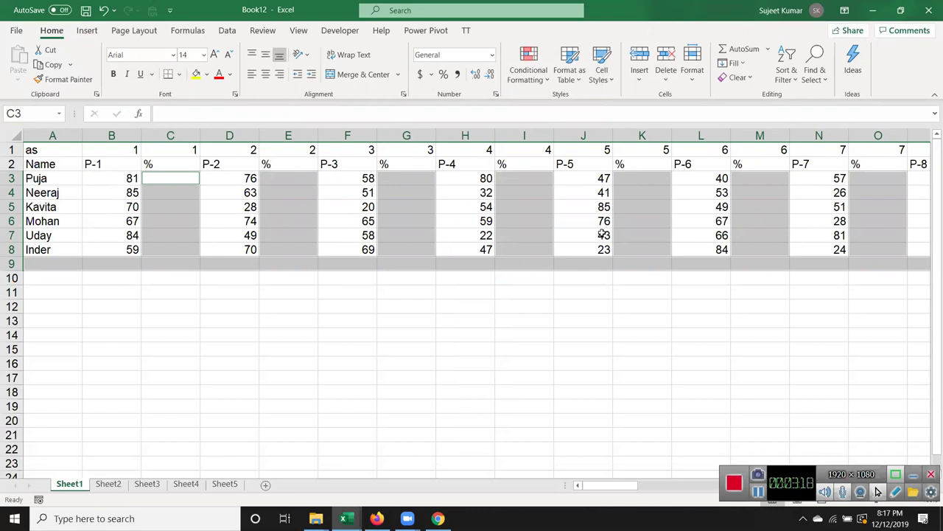
# - On Sheet2, select C4:I18 and fill all 105 cells with 875 via Ctrl+Enter
pyautogui.click(111, 484)
pyautogui.moveTo(171, 191); pyautogui.dragTo(493, 394)
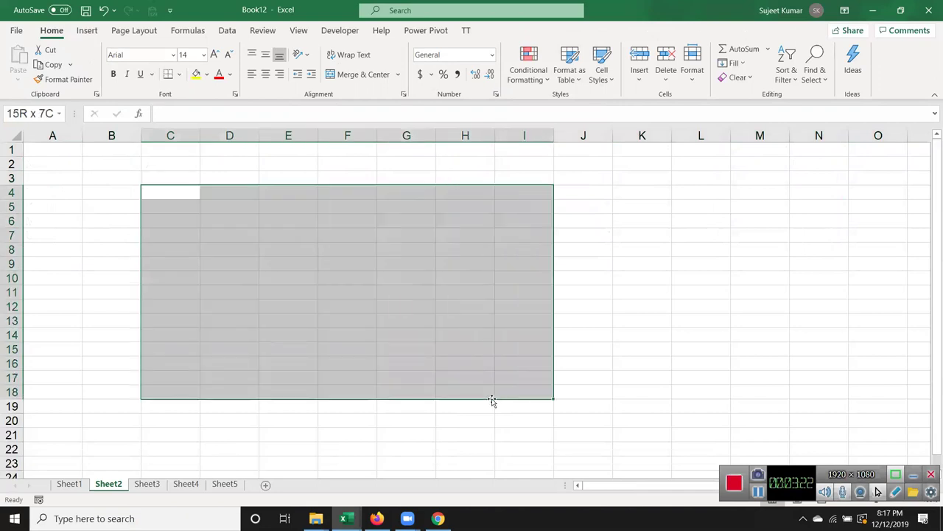
pyautogui.write('254')
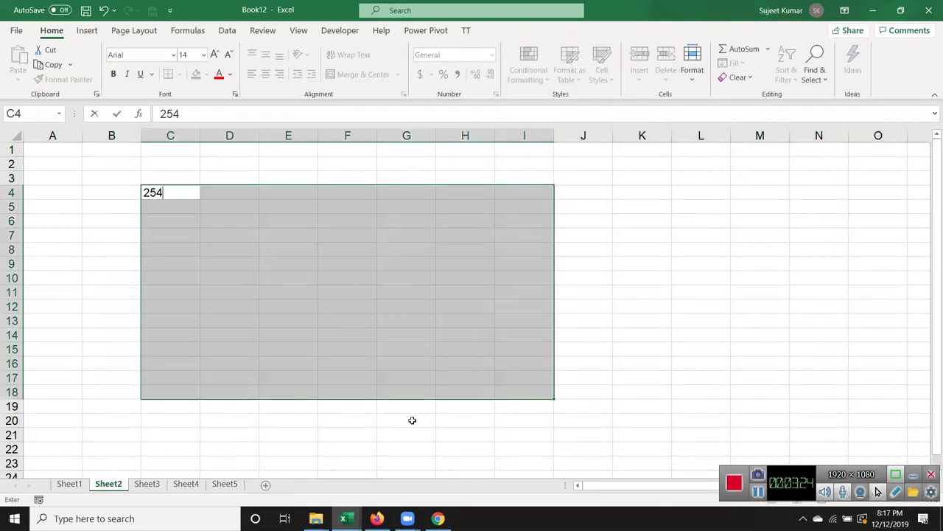
pyautogui.press('Return')
pyautogui.write('363')
pyautogui.press('Return')
pyautogui.write('875')
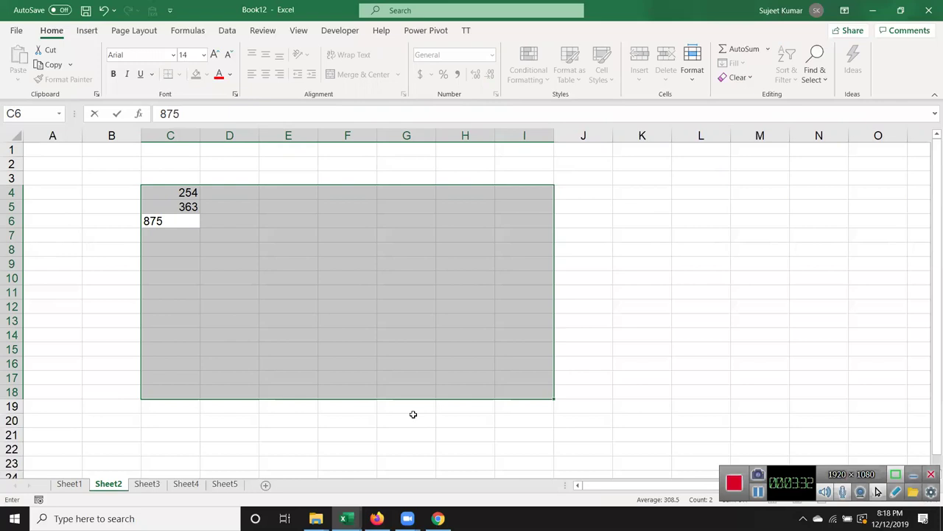
pyautogui.hotkey('ctrl', 'Return')
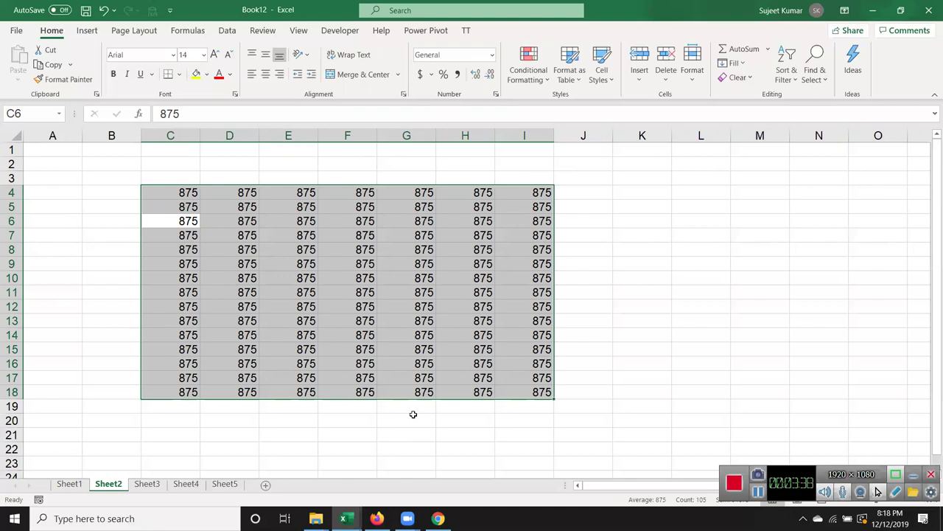
# - Back on Sheet1, enter =B3/70 into all selected blank % cells at once
pyautogui.click(74, 486)
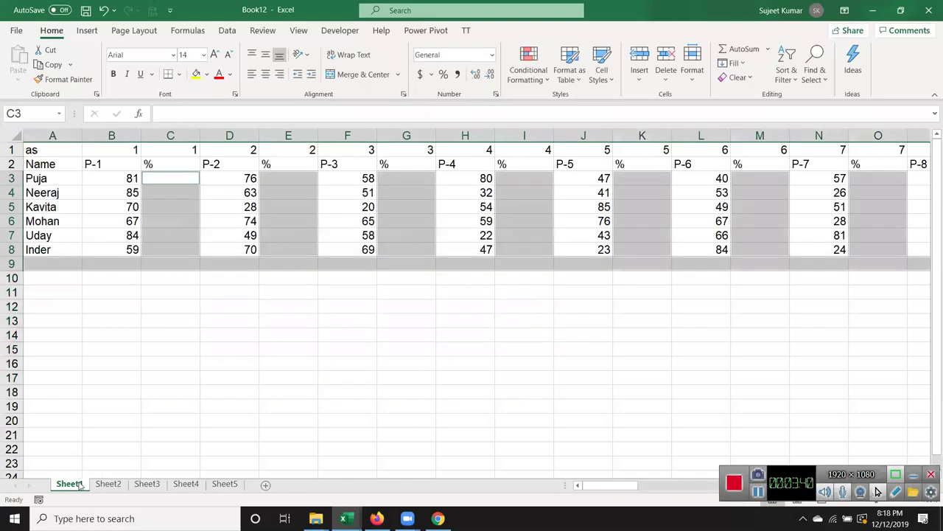
pyautogui.write('=')
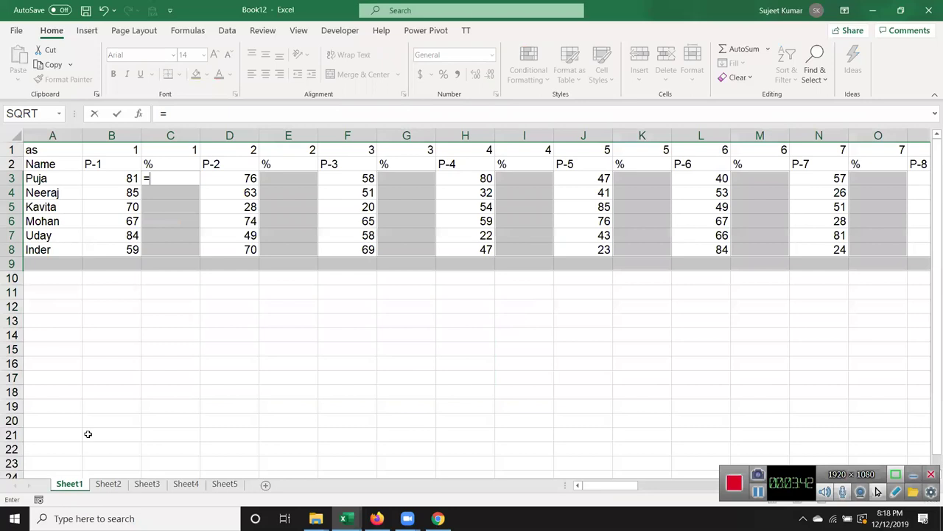
pyautogui.click(101, 178)
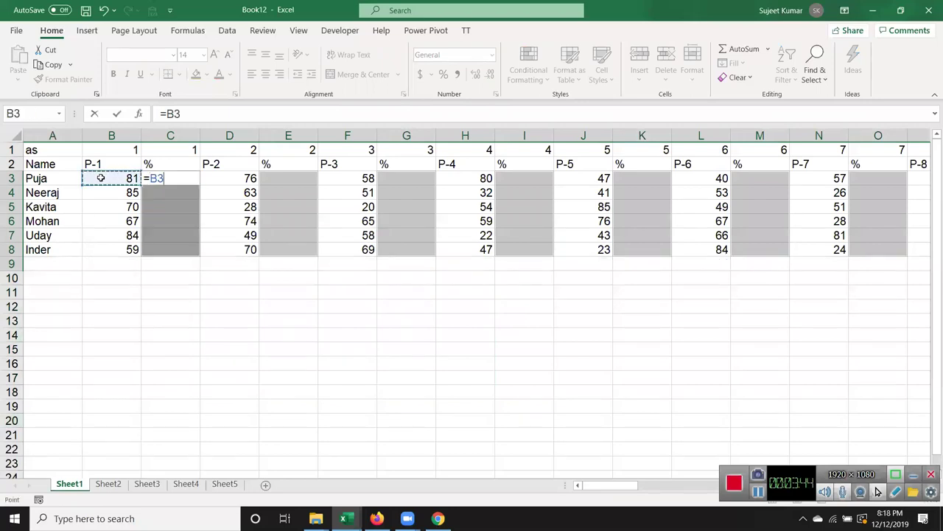
pyautogui.write('/70')
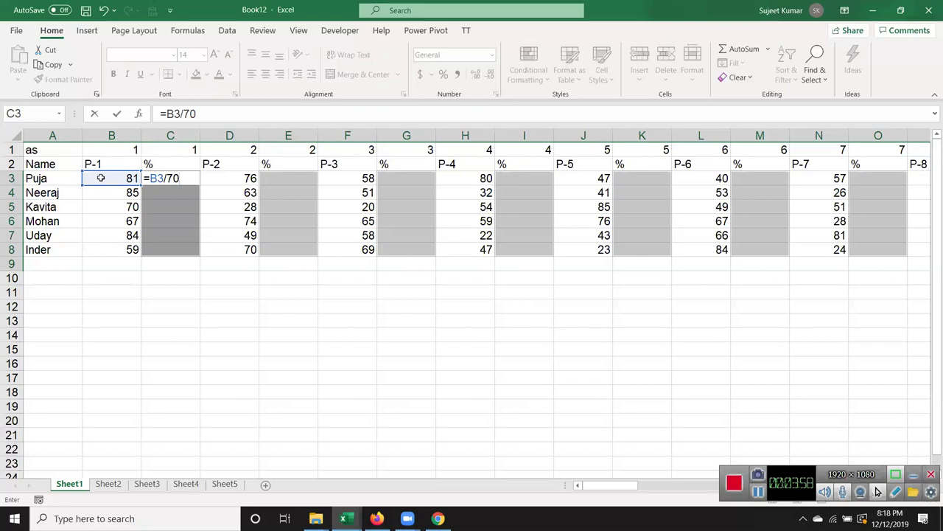
pyautogui.hotkey('ctrl', 'Return')
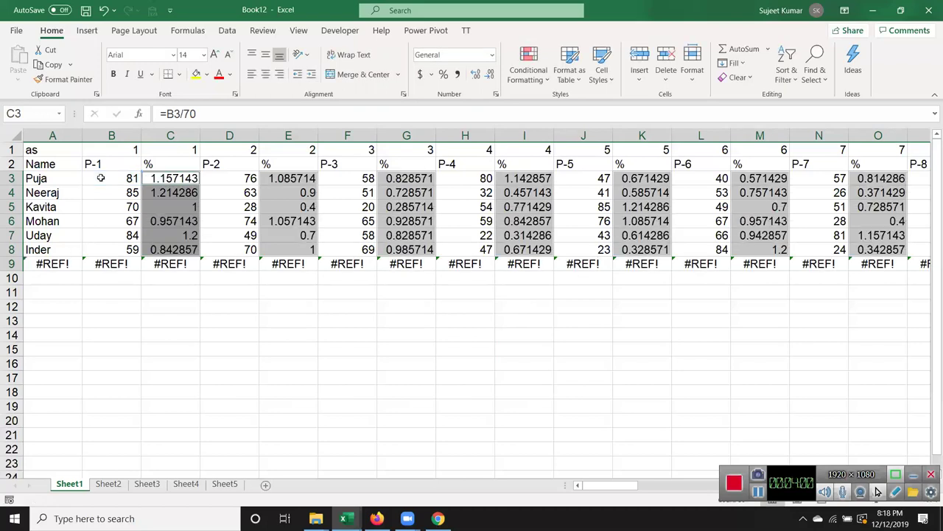
# - Apply Percent Style, clear the #REF! row 9, and delete the top numbering row
pyautogui.click(445, 80)
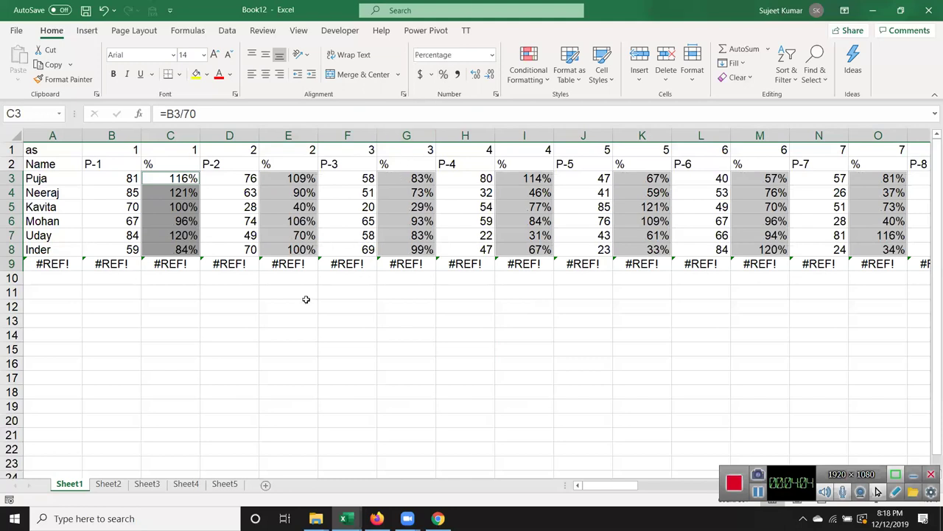
pyautogui.click(305, 302)
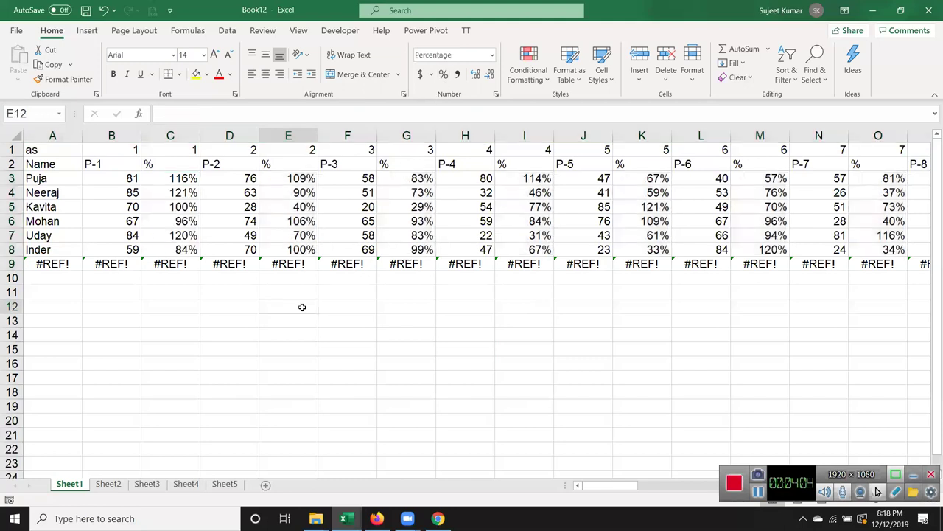
pyautogui.click(12, 263)
pyautogui.press('Delete')
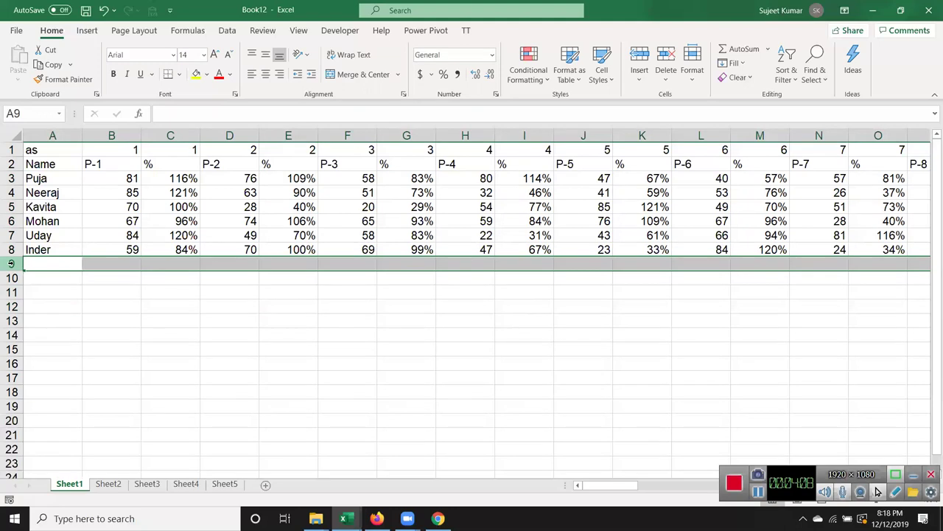
pyautogui.click(79, 303)
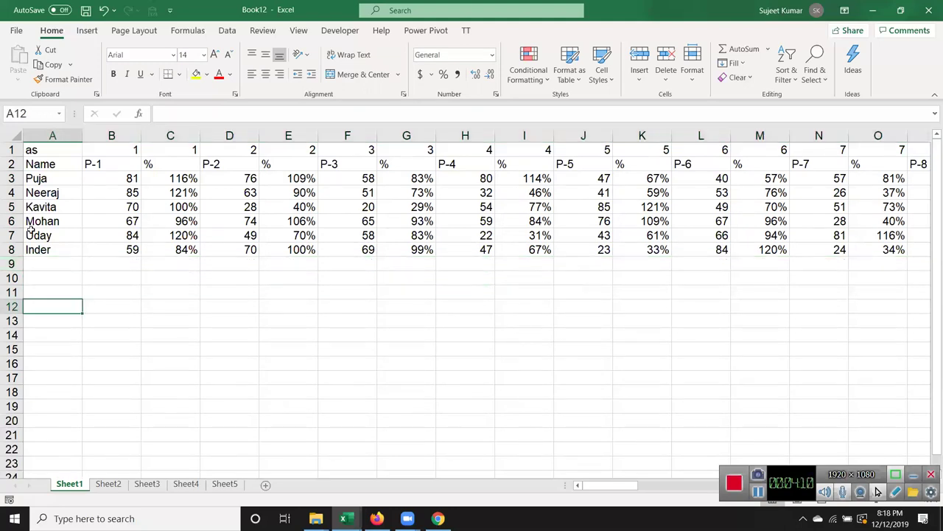
pyautogui.click(9, 149)
pyautogui.hotkey('ctrl', '-')
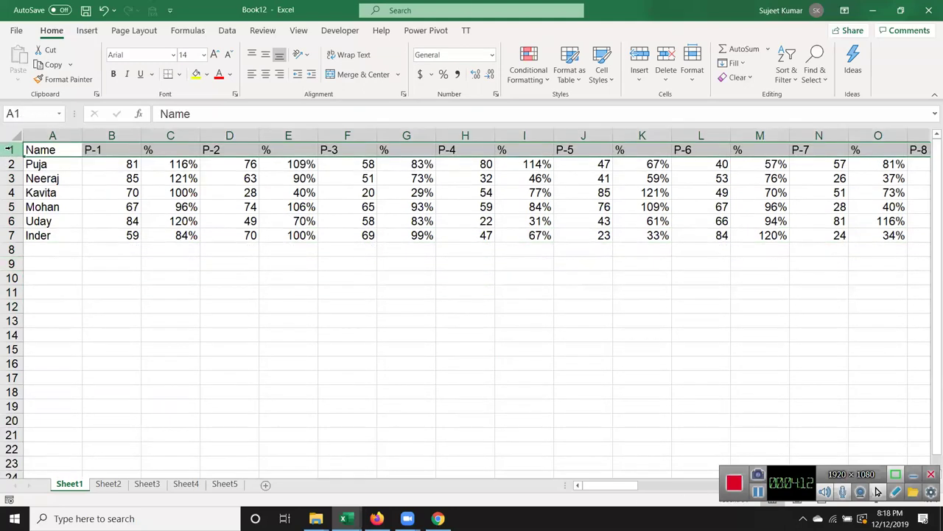
pyautogui.press('Right')
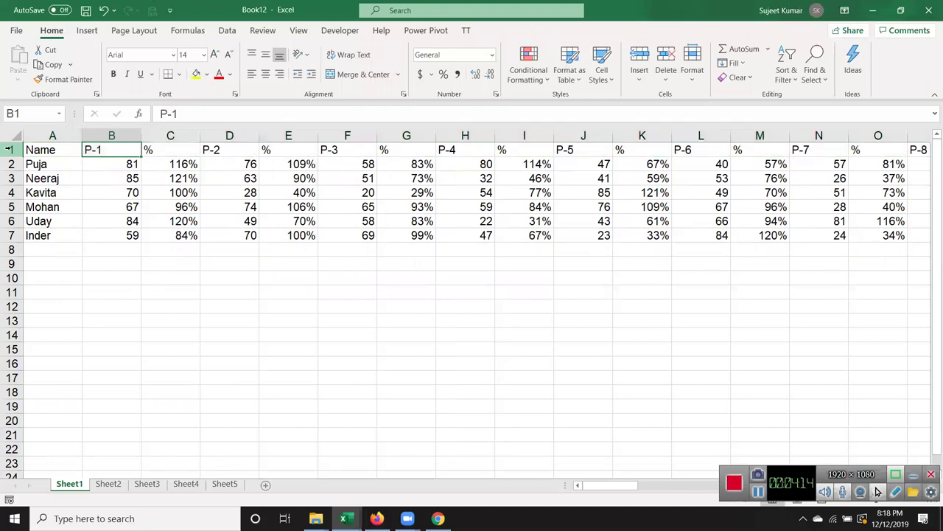
pyautogui.press('Right')
pyautogui.press('Right')
pyautogui.press('Right')
pyautogui.press('Right')
pyautogui.press('Right')
pyautogui.press('Right')
pyautogui.press('Right')
pyautogui.press('Right')
pyautogui.press('Right')
pyautogui.press('Right')
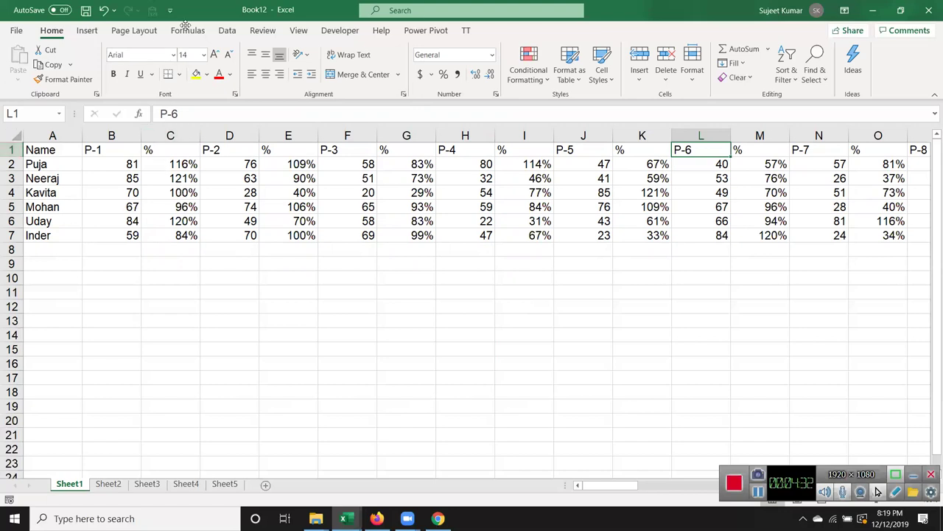
pyautogui.click(260, 181)
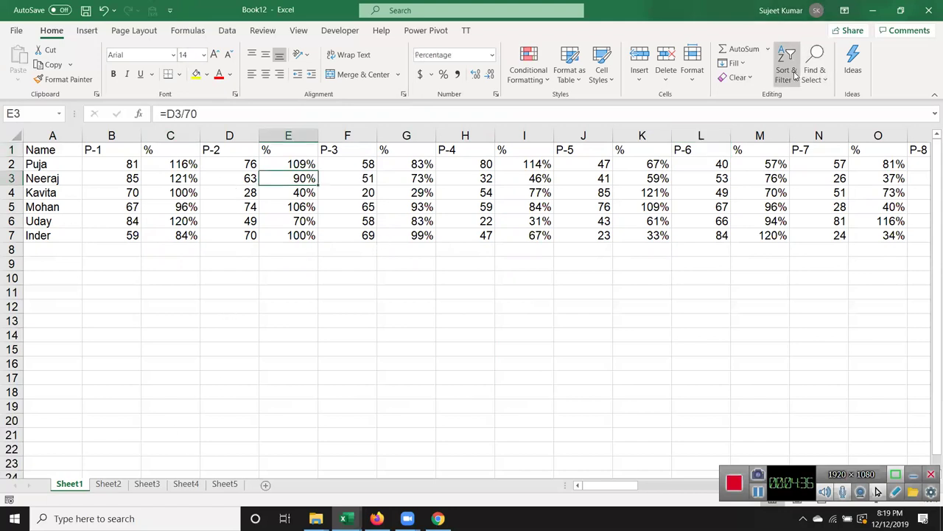
# - Use Go To Special to select number constants only, excluding text, logicals and errors
pyautogui.click(743, 64)
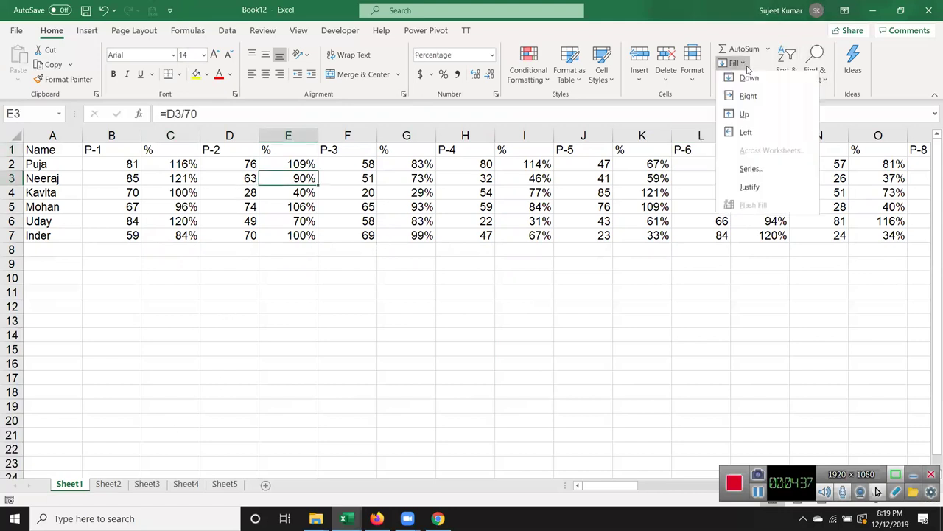
pyautogui.click(814, 66)
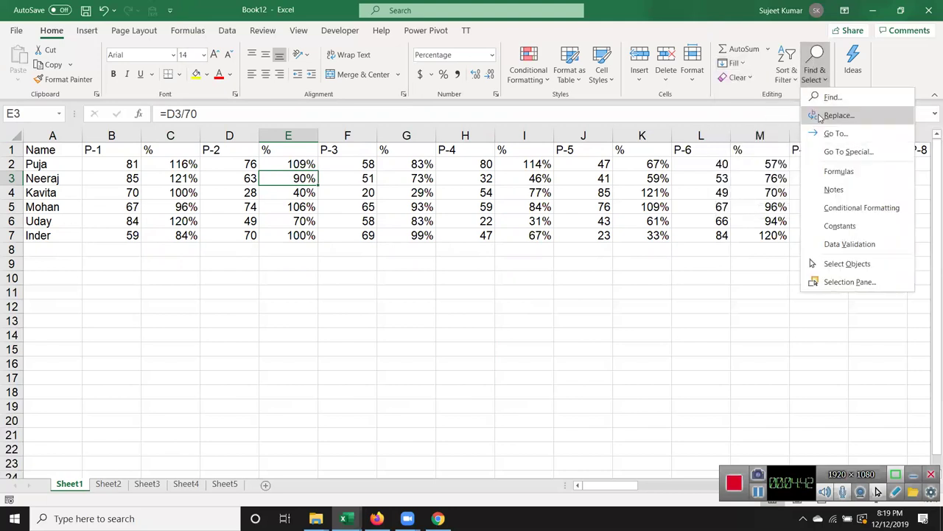
pyautogui.click(828, 150)
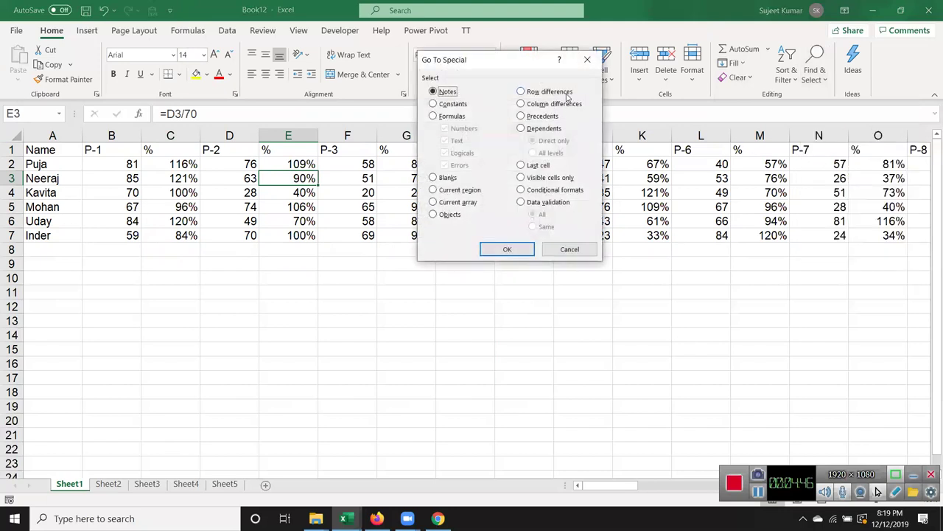
pyautogui.click(454, 111)
pyautogui.click(456, 147)
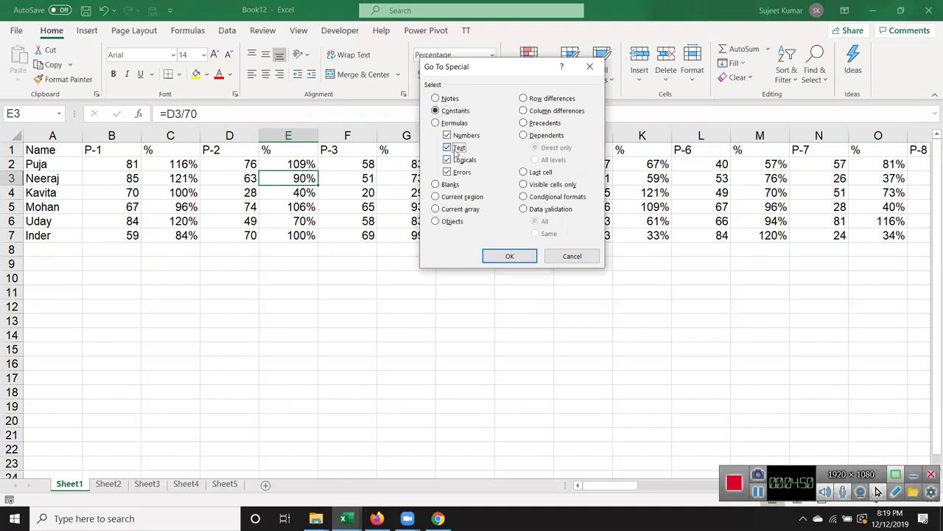
pyautogui.click(448, 172)
pyautogui.click(459, 160)
pyautogui.click(510, 254)
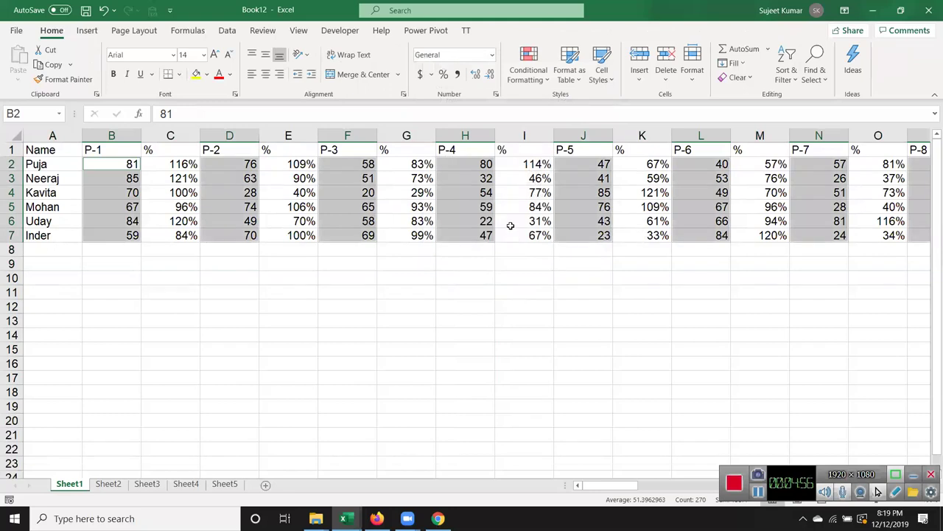
pyautogui.click(733, 63)
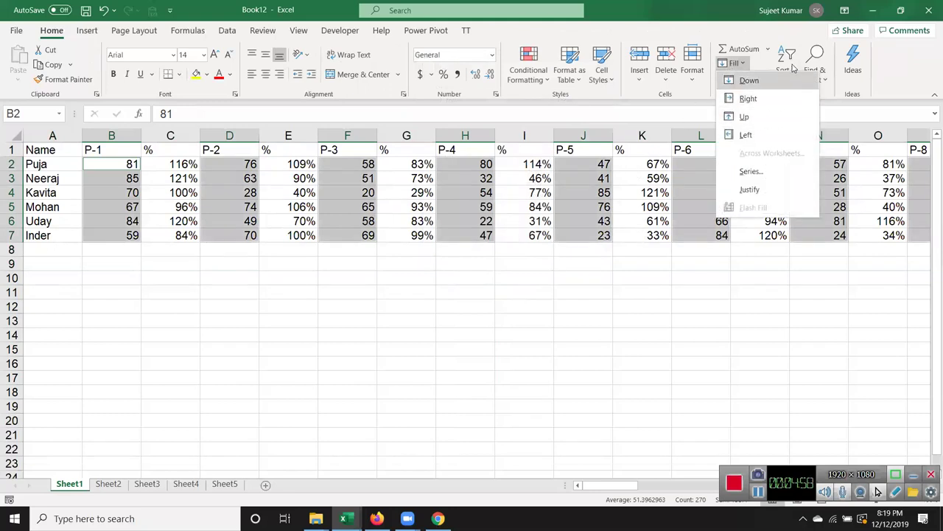
pyautogui.click(840, 86)
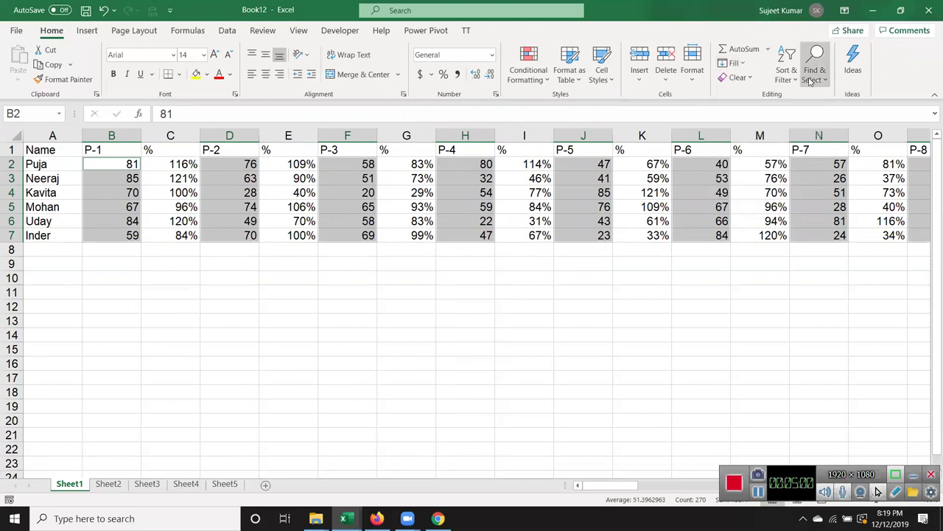
pyautogui.click(814, 74)
pyautogui.click(848, 151)
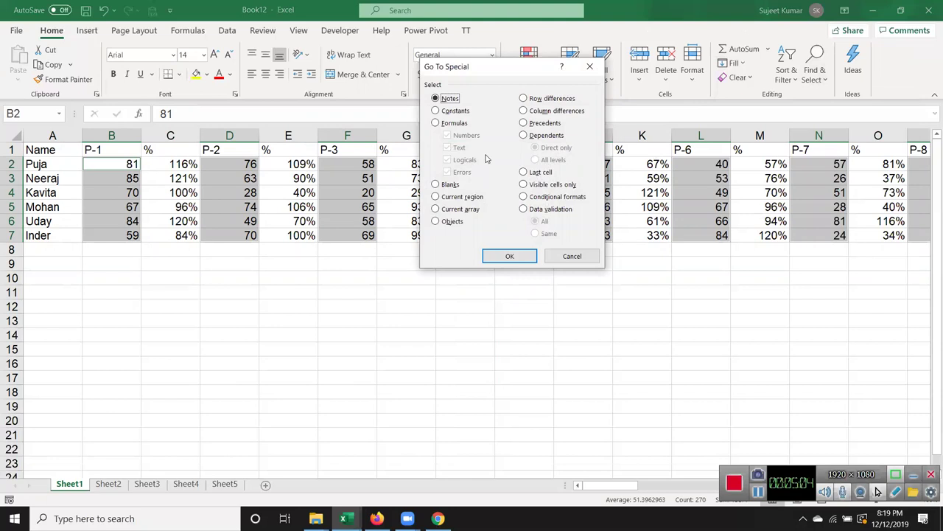
pyautogui.click(445, 125)
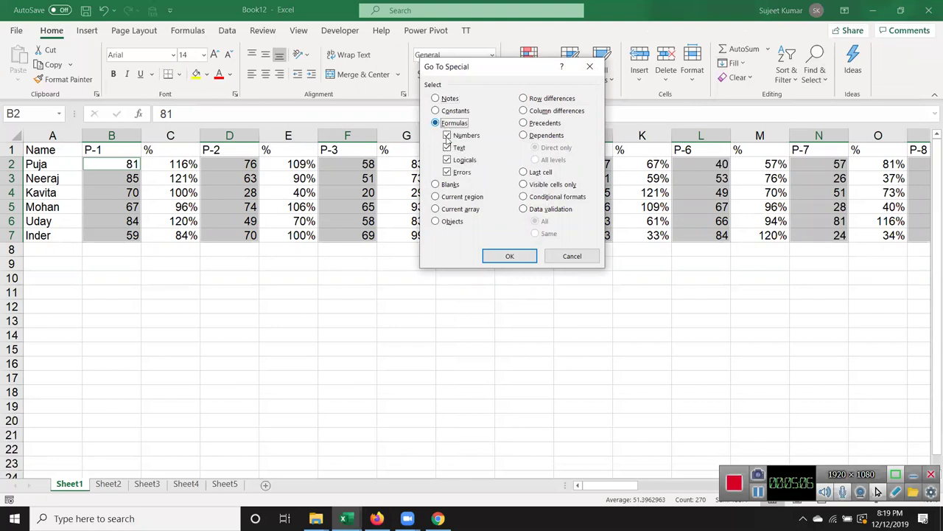
pyautogui.click(447, 147)
pyautogui.click(448, 160)
pyautogui.click(448, 172)
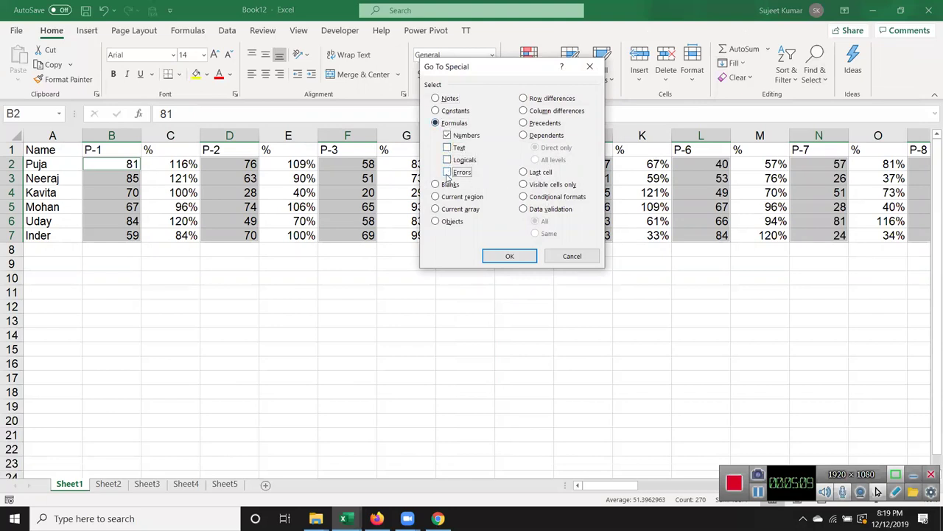
pyautogui.click(508, 256)
pyautogui.click(475, 293)
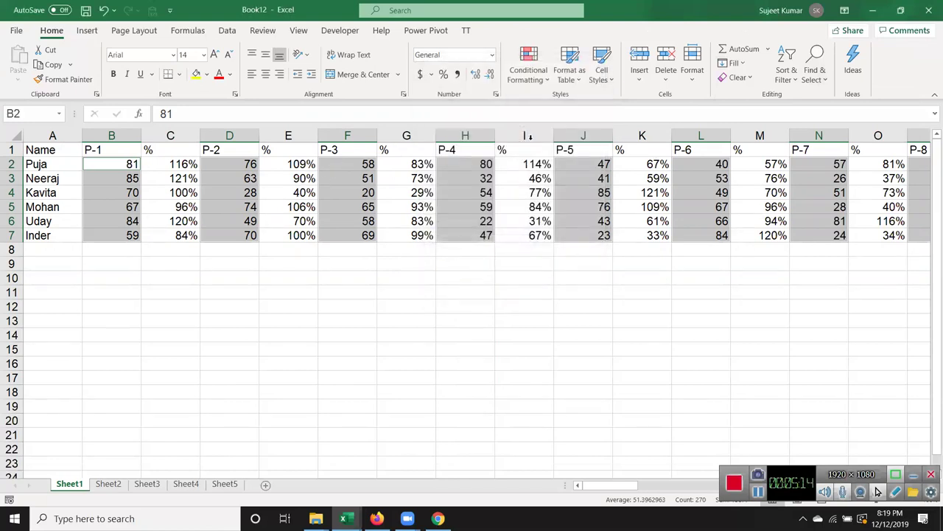
pyautogui.click(733, 63)
pyautogui.click(393, 212)
pyautogui.click(382, 202)
# - Use Go To Special to select formulas returning numbers only, excluding text, logicals and errors
pyautogui.click(787, 73)
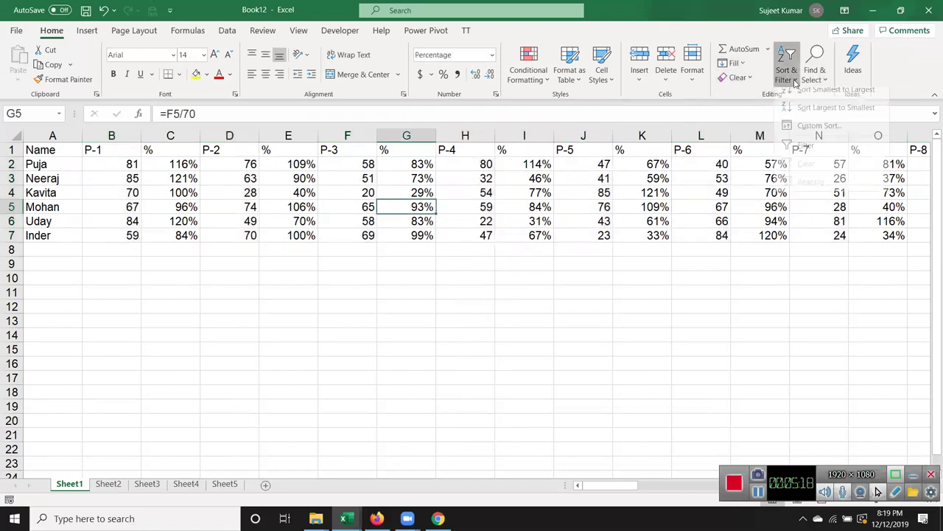
pyautogui.click(814, 74)
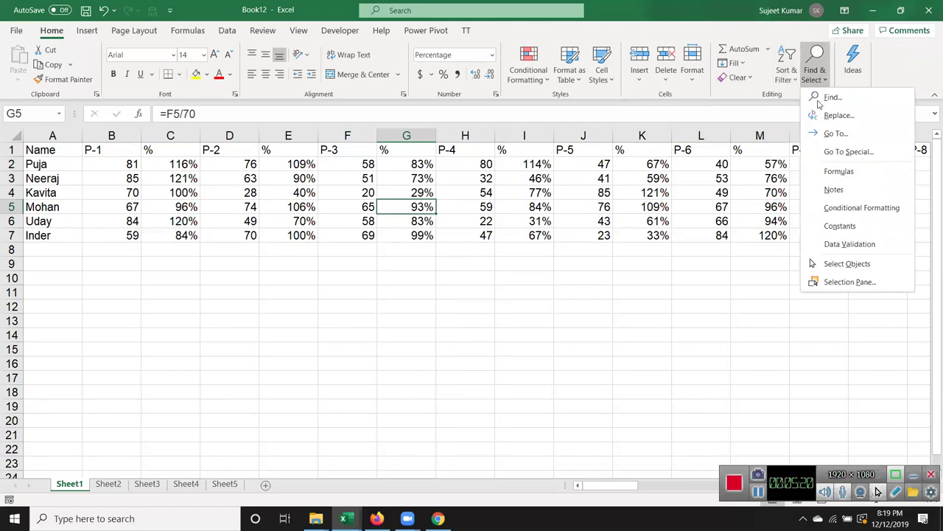
pyautogui.click(844, 154)
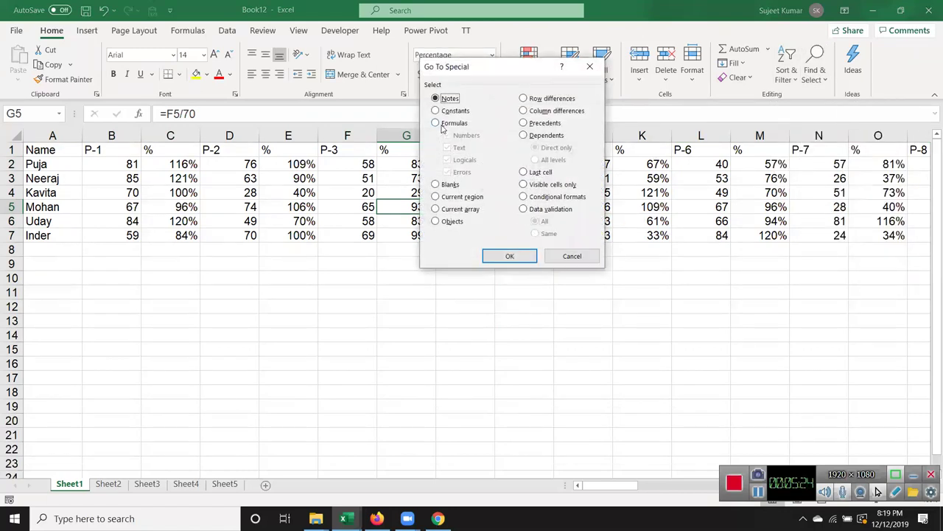
pyautogui.click(443, 123)
pyautogui.click(447, 147)
pyautogui.click(447, 159)
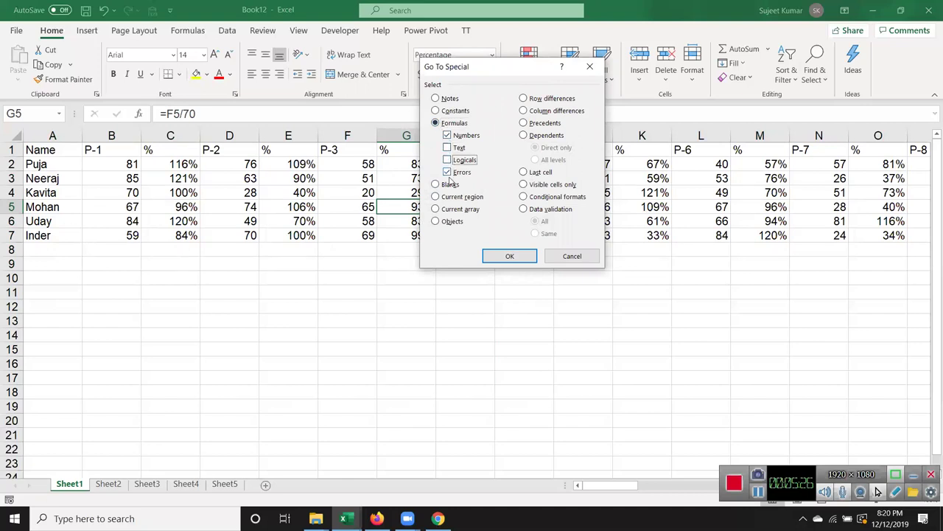
pyautogui.click(448, 172)
pyautogui.click(508, 256)
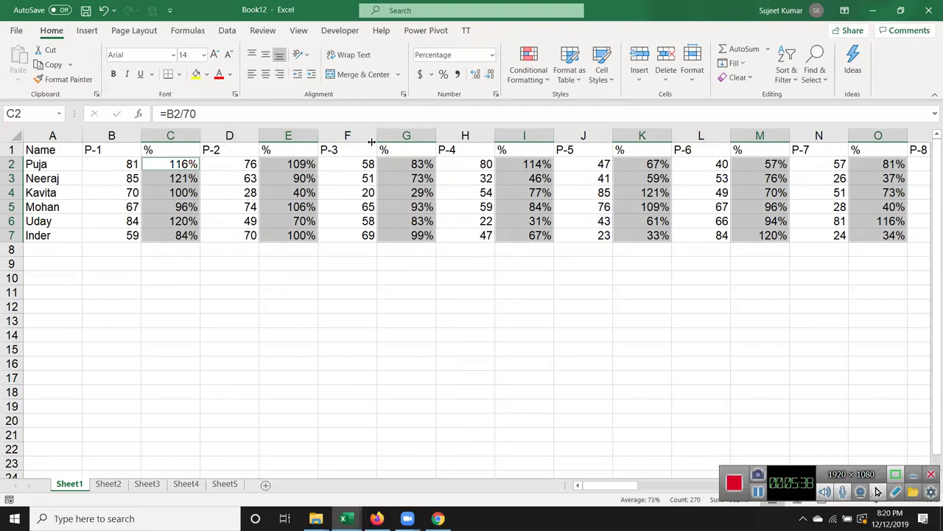
# - On Sheet2, delete the 875 values in columns D–I and select rows 8–12
pyautogui.click(786, 70)
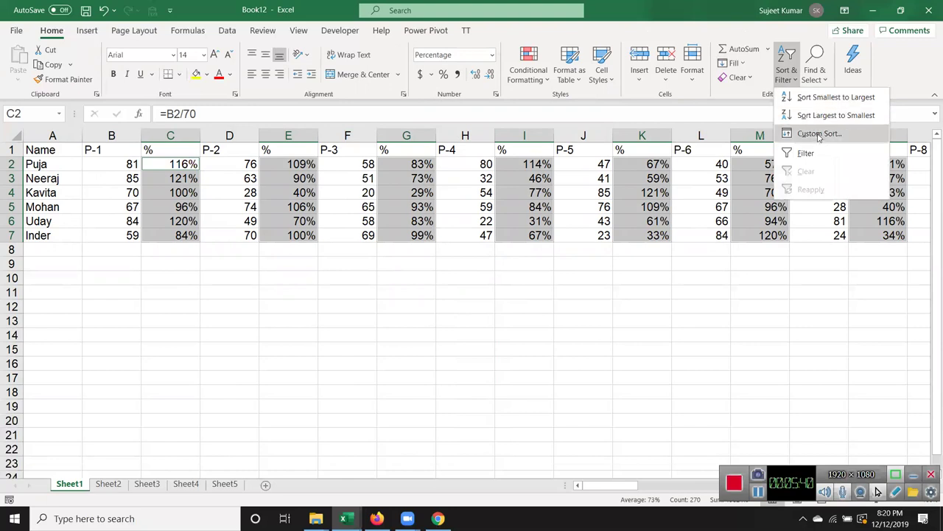
pyautogui.press('Escape')
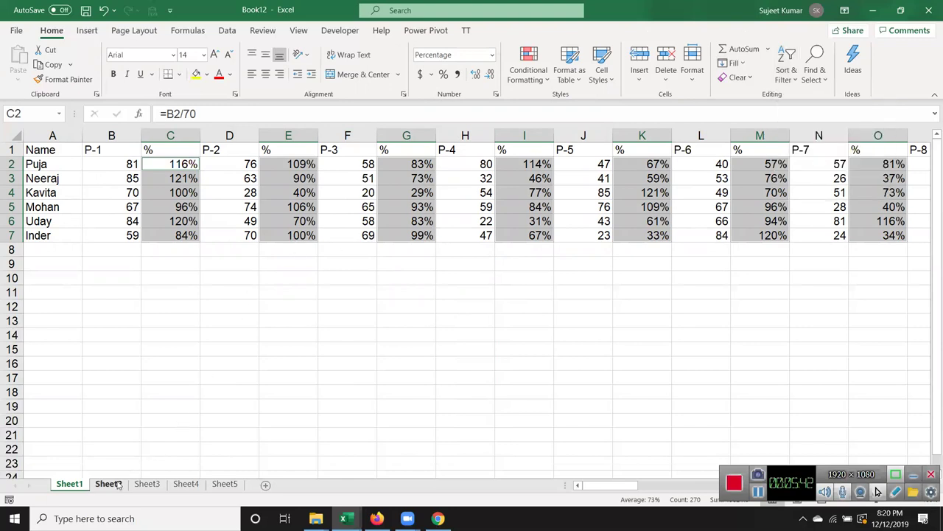
pyautogui.click(114, 485)
pyautogui.click(243, 264)
pyautogui.moveTo(230, 138); pyautogui.dragTo(554, 173)
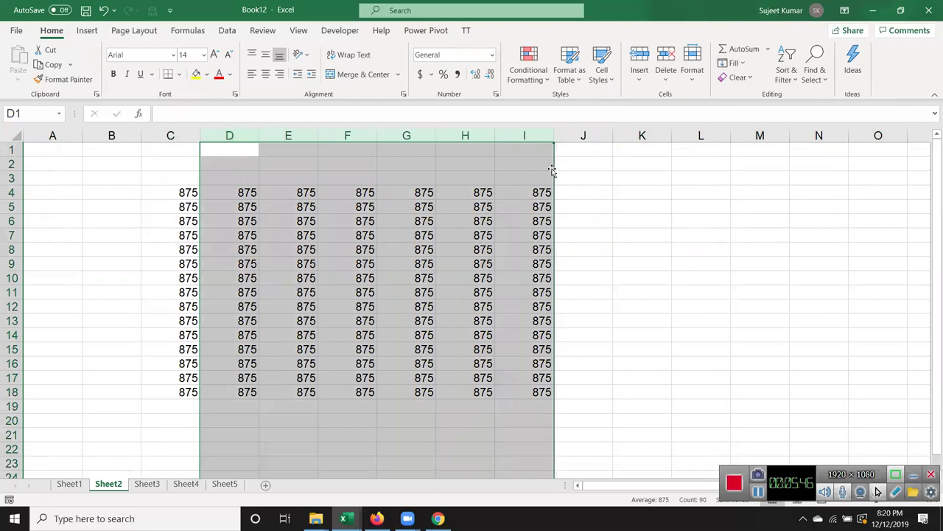
pyautogui.press('Delete')
pyautogui.click(12, 251)
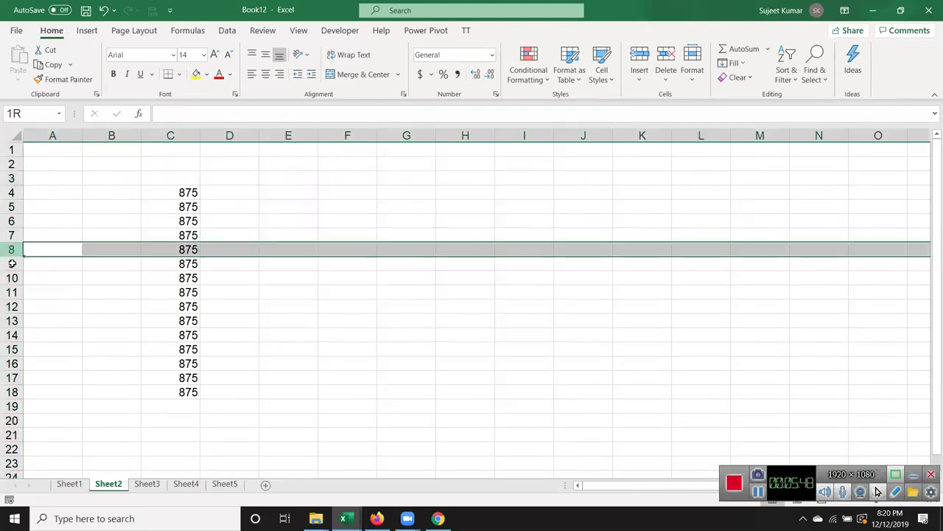
pyautogui.moveTo(11, 263); pyautogui.dragTo(12, 304)
# - Hide rows 8–12 on Sheet2
pyautogui.rightClick(12, 302)
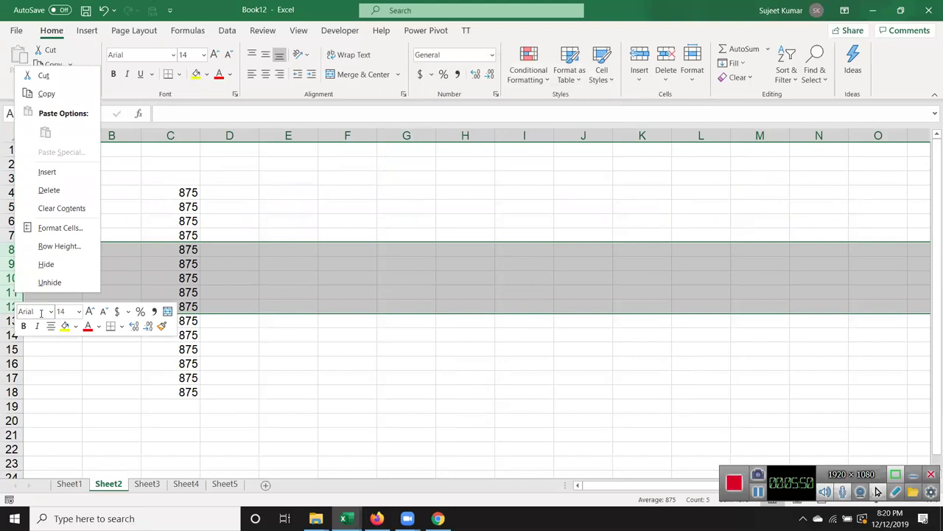
pyautogui.click(46, 264)
pyautogui.click(284, 306)
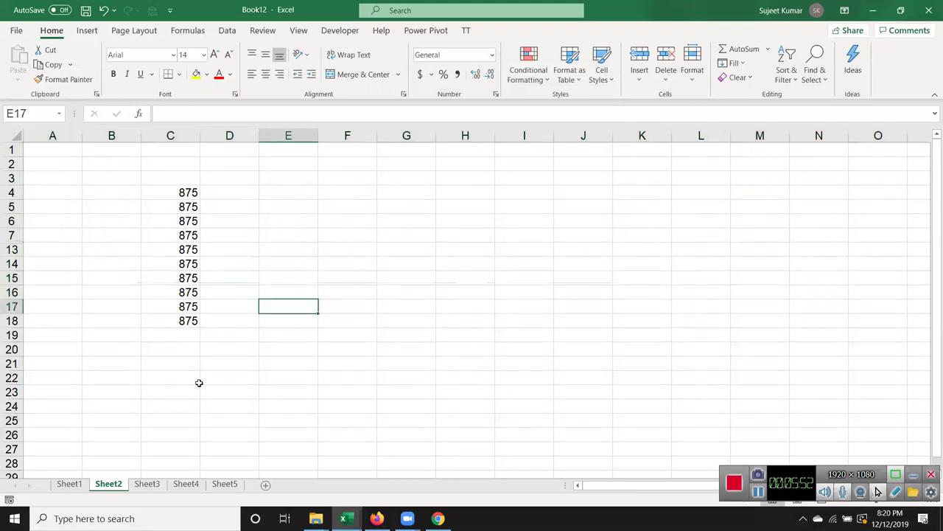
# - Plain-paste C4:C18 at F18, undo it, and reselect C4:C18
pyautogui.click(176, 195)
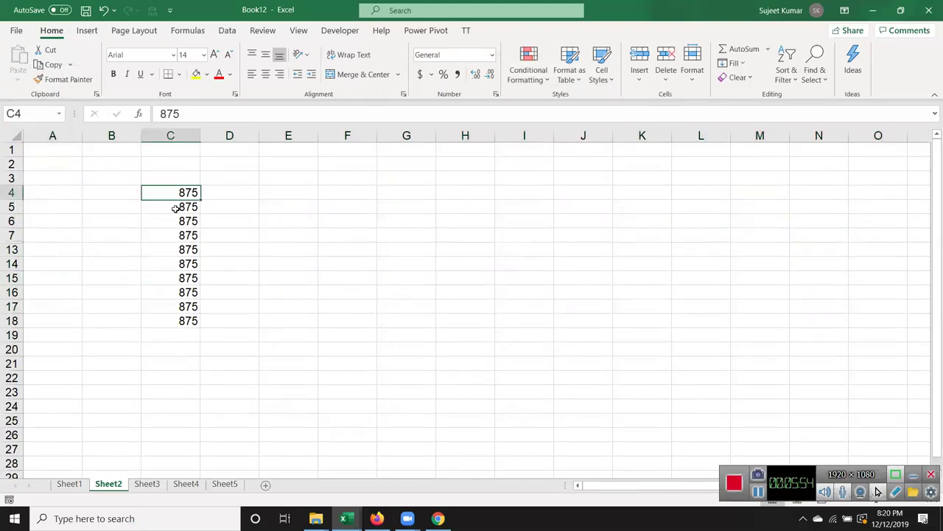
pyautogui.moveTo(176, 209)
pyautogui.mouseDown()
pyautogui.moveTo(184, 308)
pyautogui.moveTo(184, 195)
pyautogui.mouseUp()
pyautogui.click(186, 309)
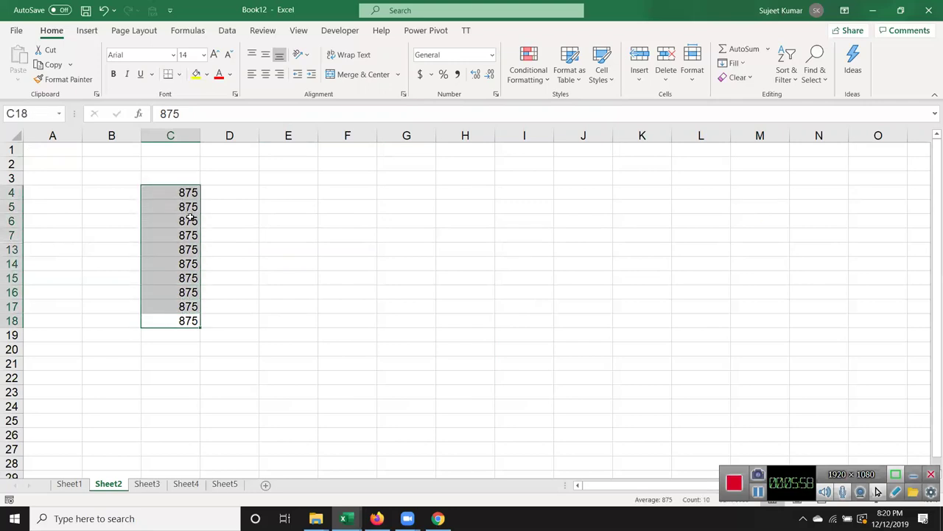
pyautogui.hotkey('ctrl', 'c')
pyautogui.click(358, 320)
pyautogui.hotkey('ctrl', 'v')
pyautogui.scroll(-3, 356, 354)
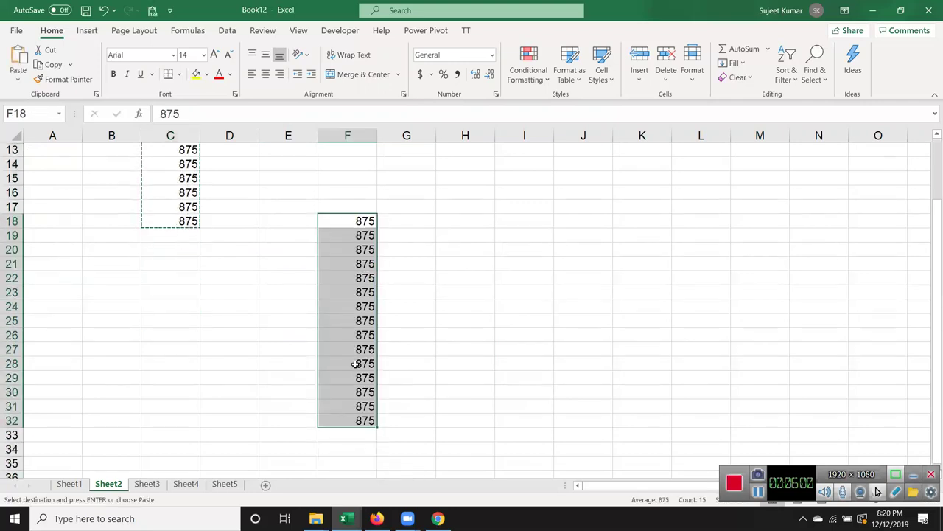
pyautogui.scroll(3, 356, 364)
pyautogui.press('Delete')
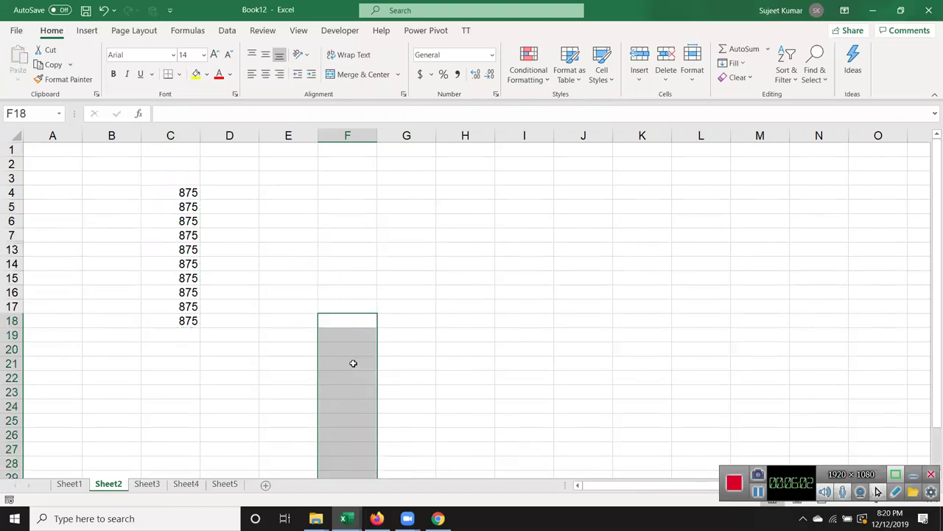
pyautogui.moveTo(186, 193); pyautogui.dragTo(187, 318)
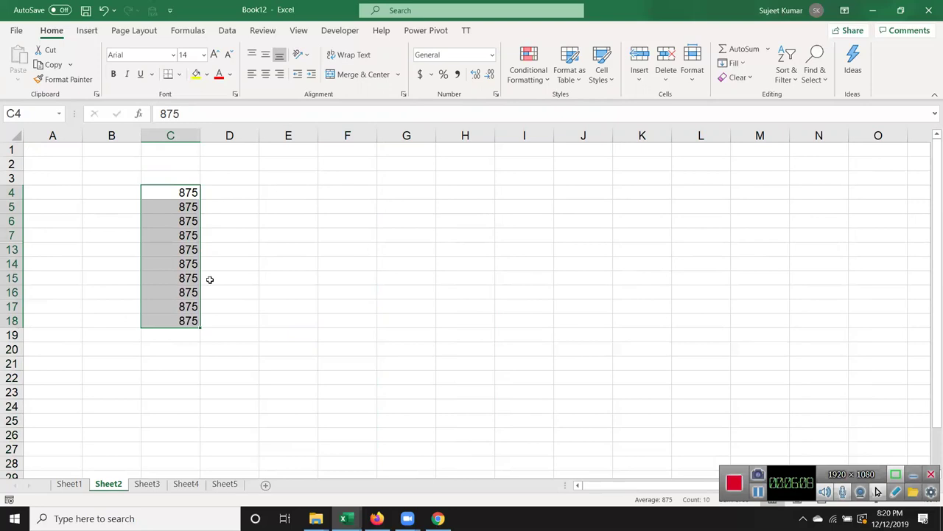
# - Select only the visible cells of column C with Go To Special and paste them at H16
pyautogui.click(788, 74)
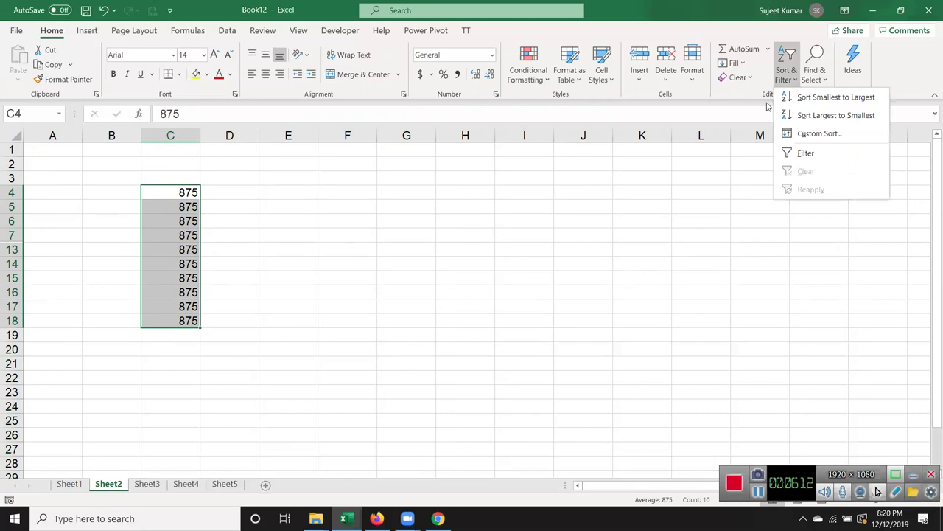
pyautogui.click(815, 65)
pyautogui.click(847, 152)
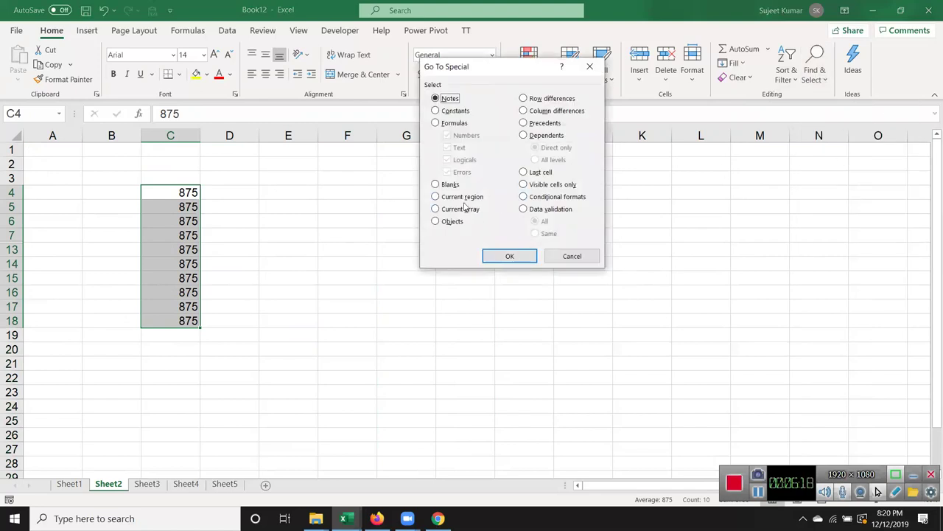
pyautogui.click(540, 185)
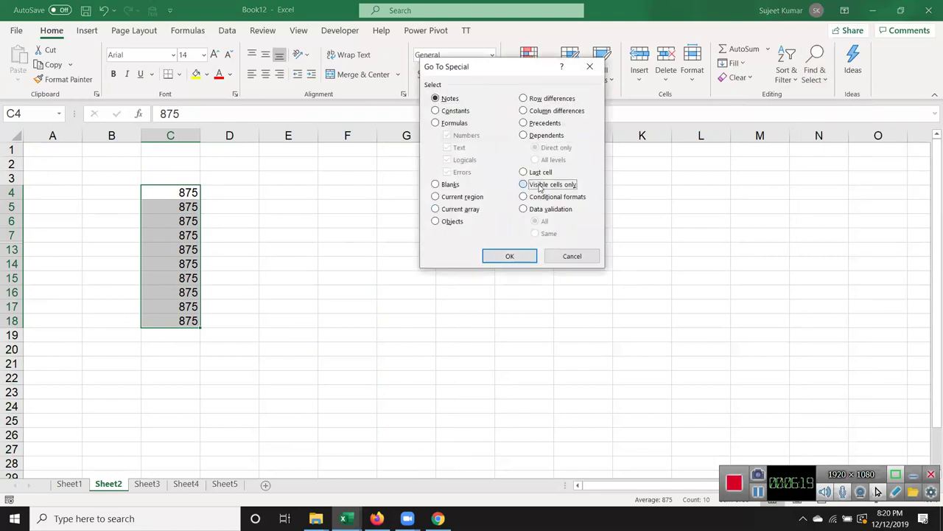
pyautogui.click(521, 256)
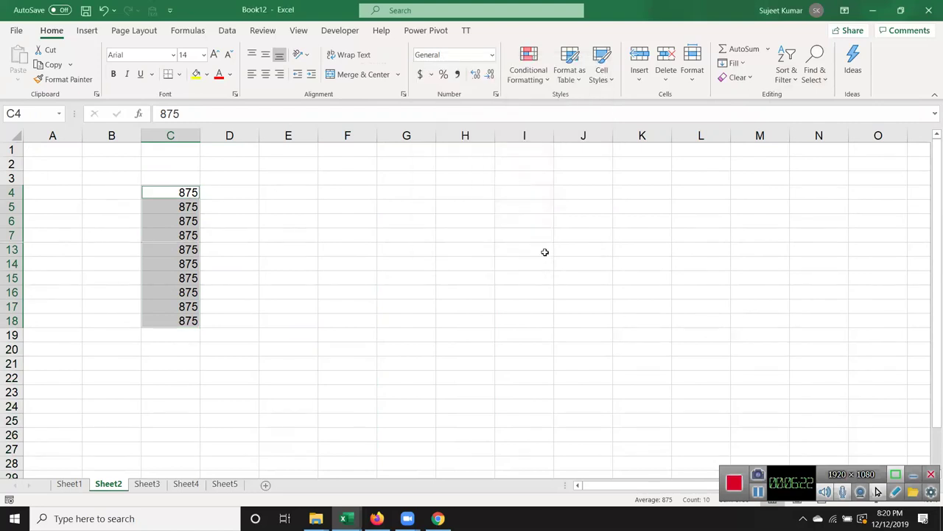
pyautogui.hotkey('ctrl', 'c')
pyautogui.click(464, 295)
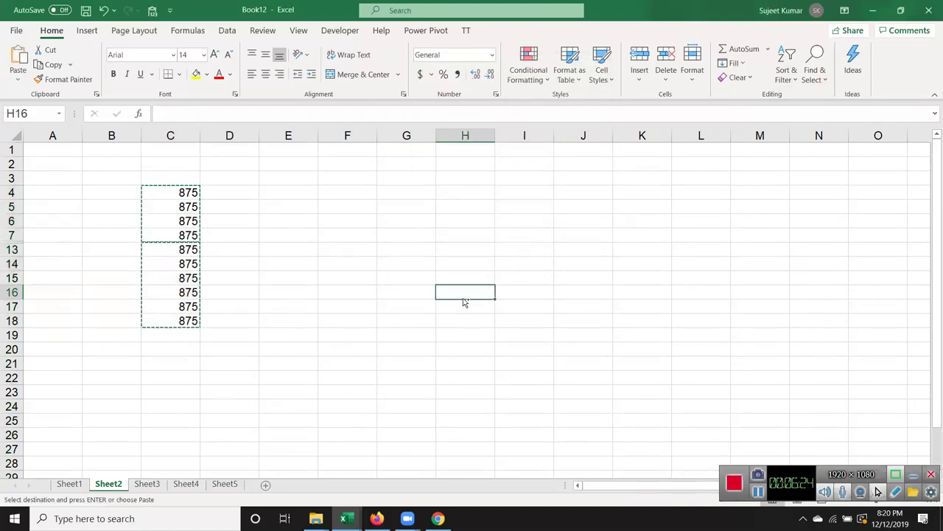
pyautogui.hotkey('ctrl', 'v')
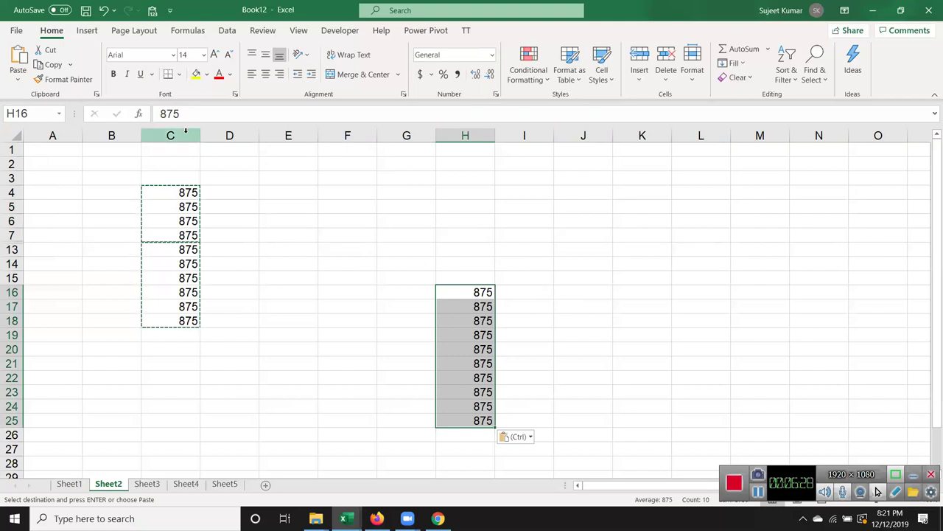
# - Clear all values from columns C through H
pyautogui.moveTo(185, 136); pyautogui.dragTo(476, 179)
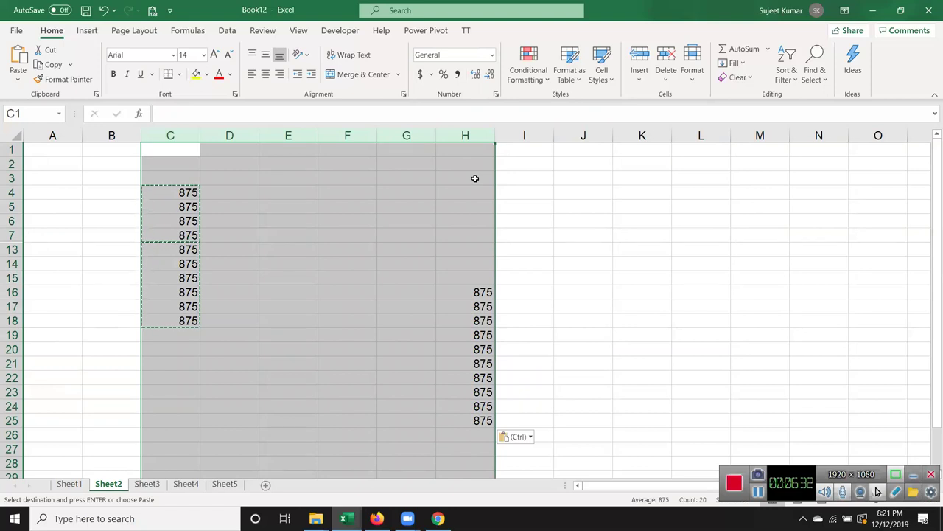
pyautogui.press('Delete')
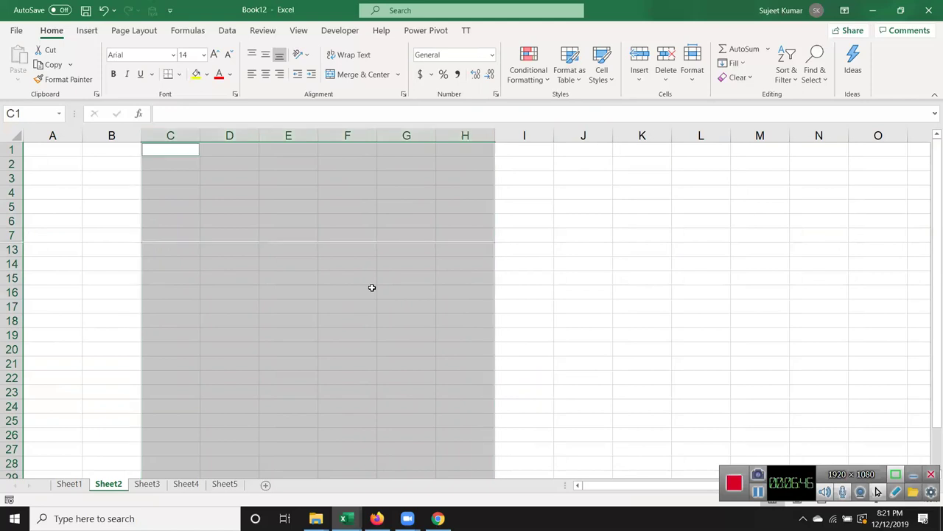
pyautogui.click(369, 279)
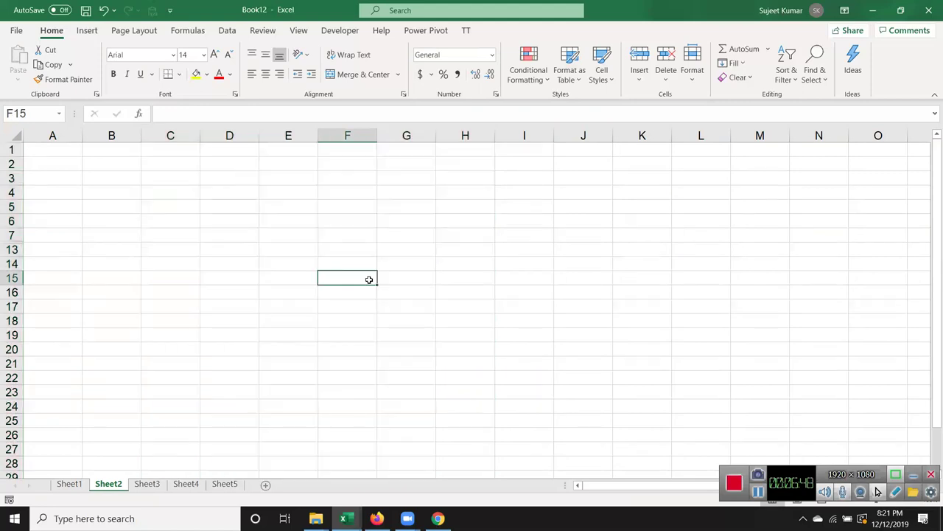
# - Back on Sheet1, inspect C4's =B4/70 percentage formula, then switch to Chrome
pyautogui.click(83, 484)
pyautogui.click(236, 288)
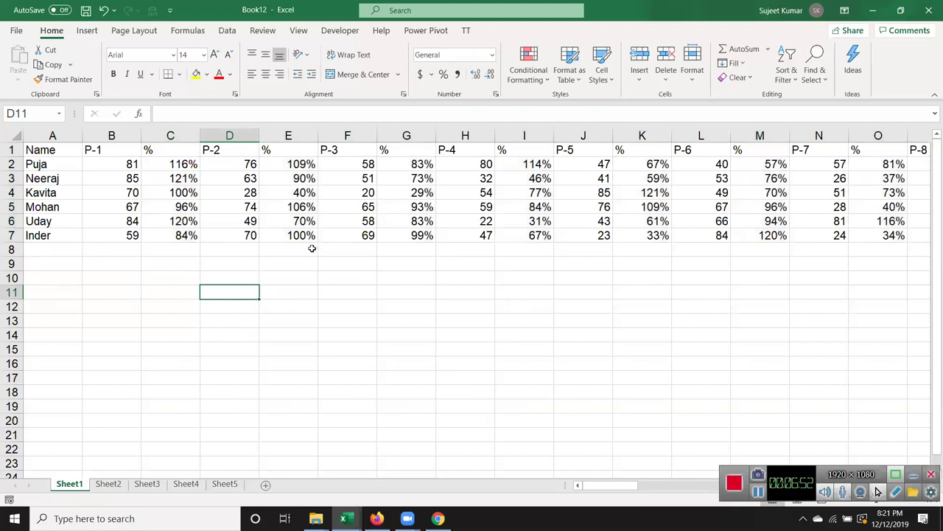
pyautogui.click(175, 205)
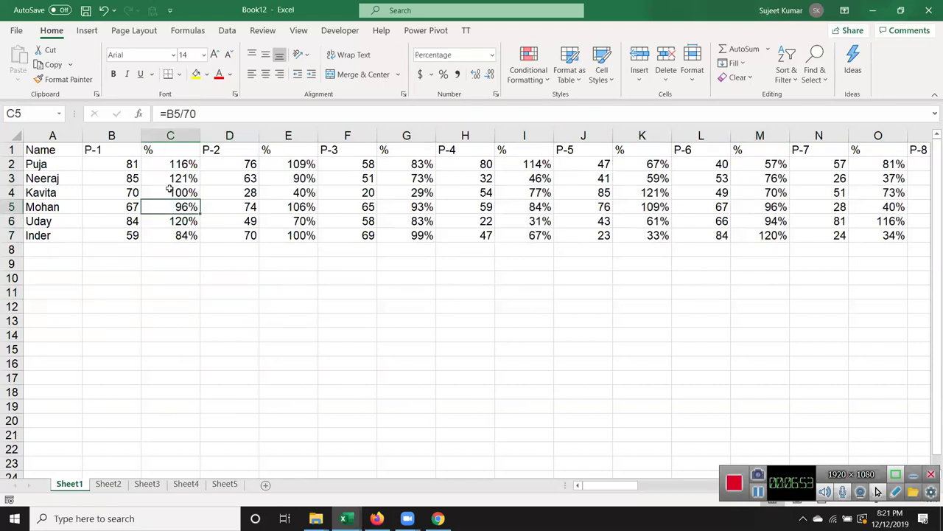
pyautogui.click(795, 79)
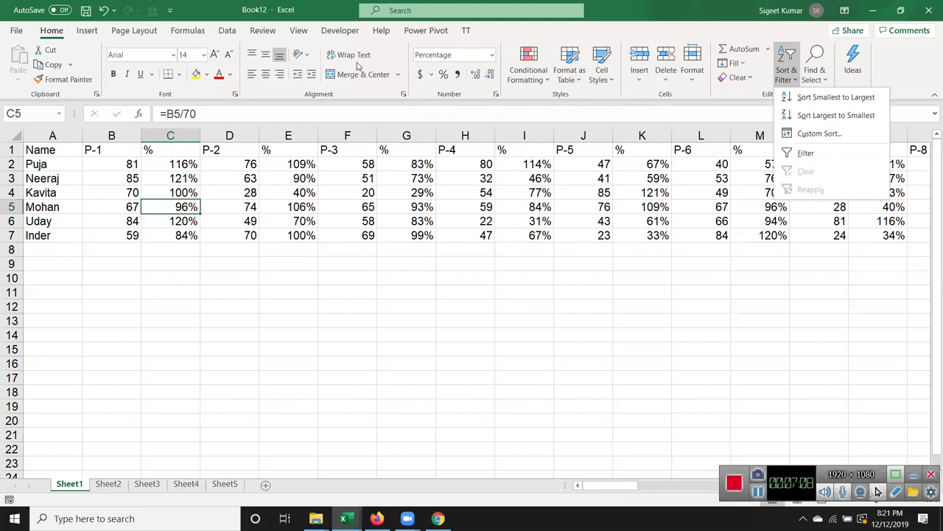
pyautogui.click(473, 280)
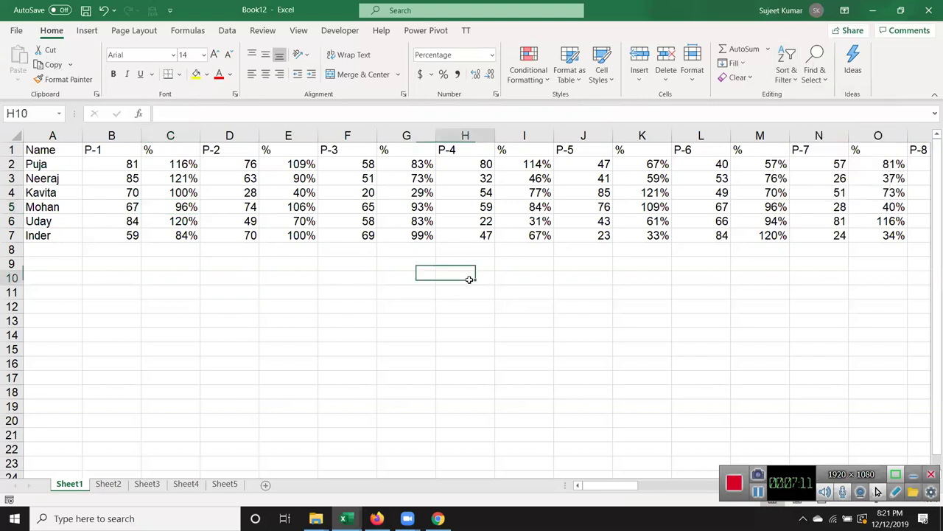
pyautogui.click(147, 193)
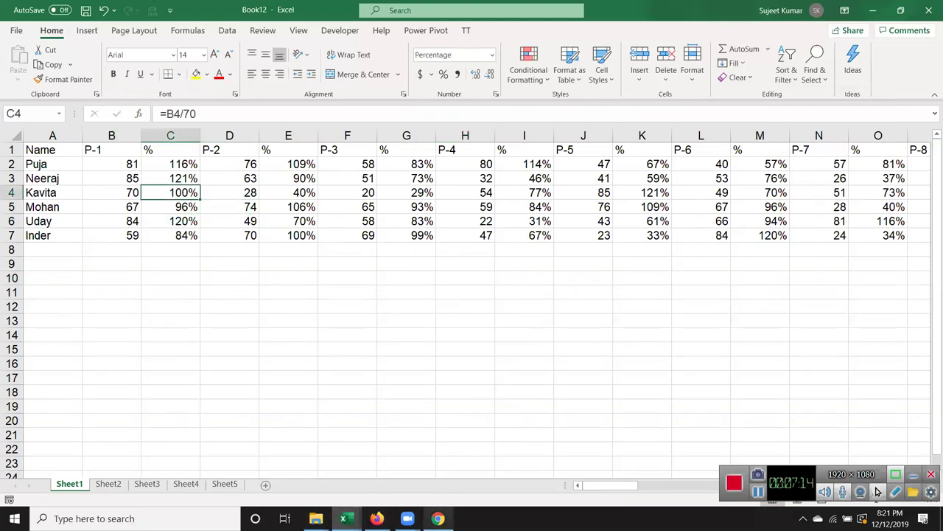
pyautogui.click(438, 518)
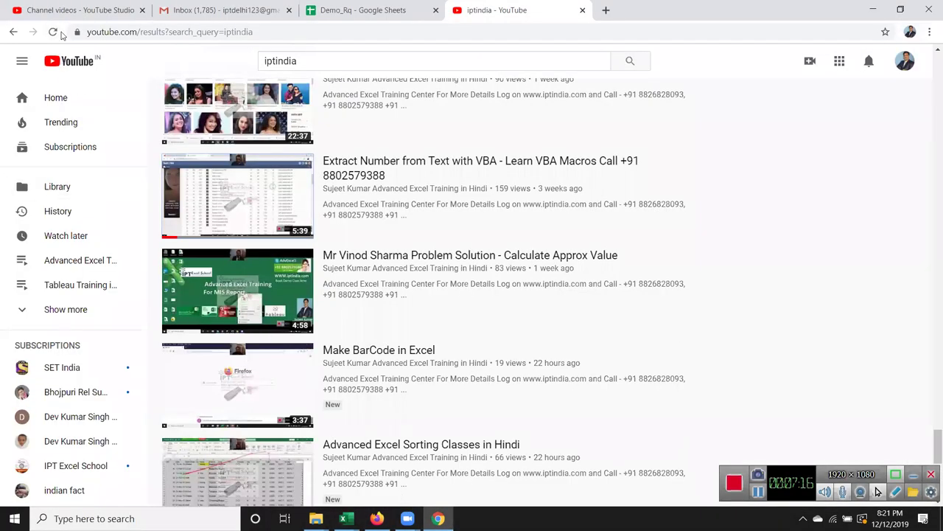
# - Open the Pivot Table thread from Gmail's Sent folder and start a reply
pyautogui.click(243, 11)
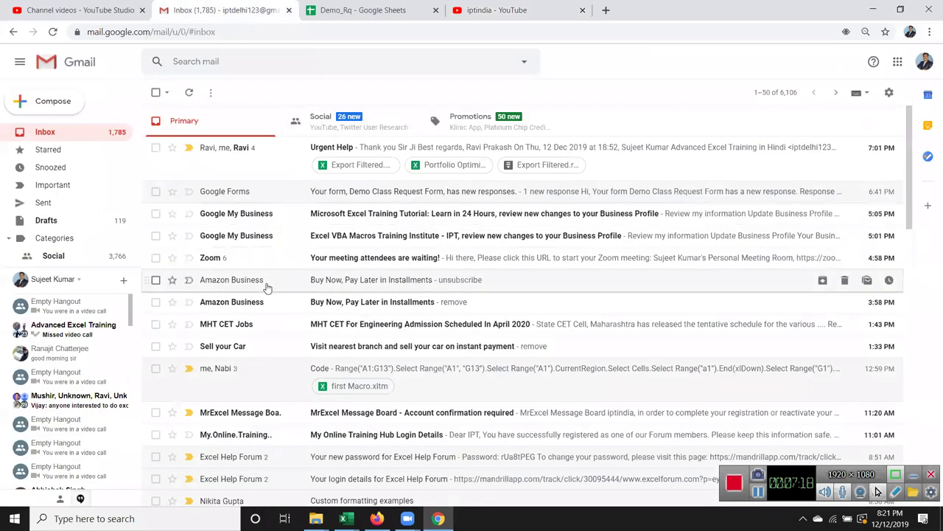
pyautogui.click(43, 203)
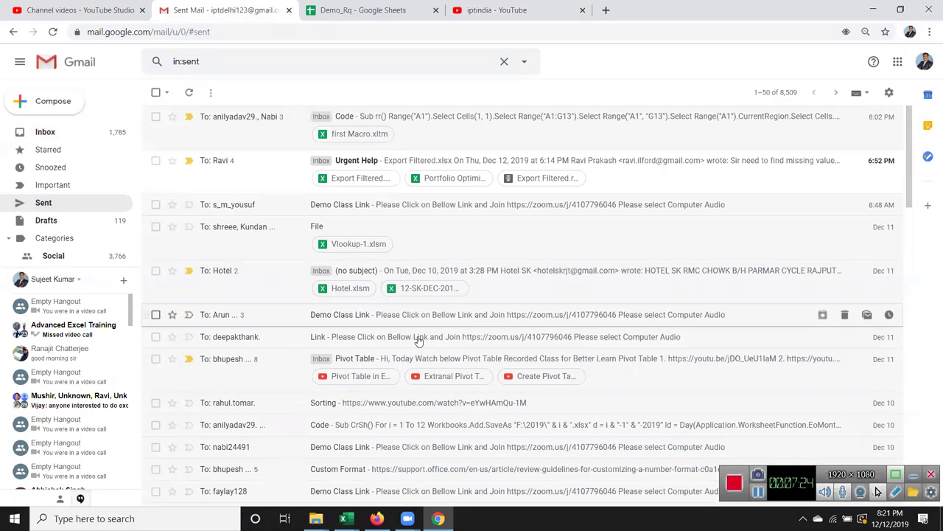
pyautogui.scroll(-2, 505, 302)
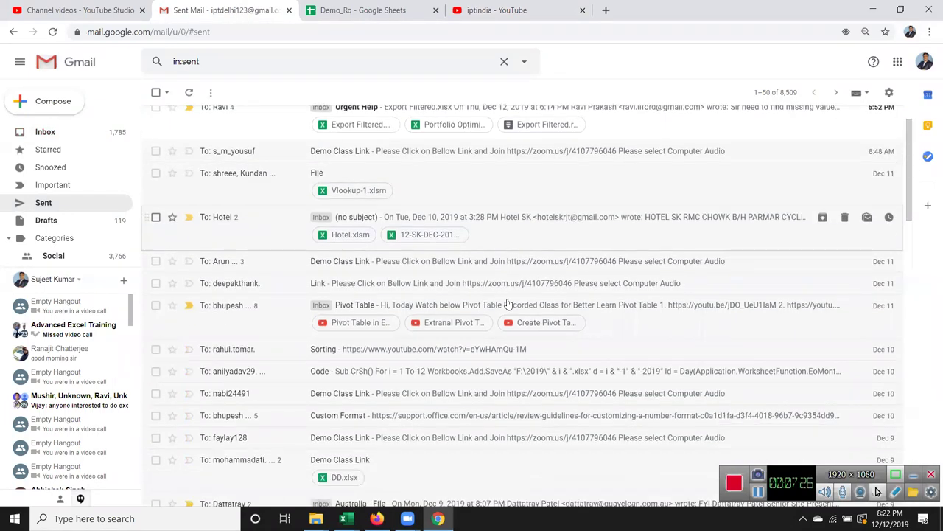
pyautogui.scroll(-1, 508, 306)
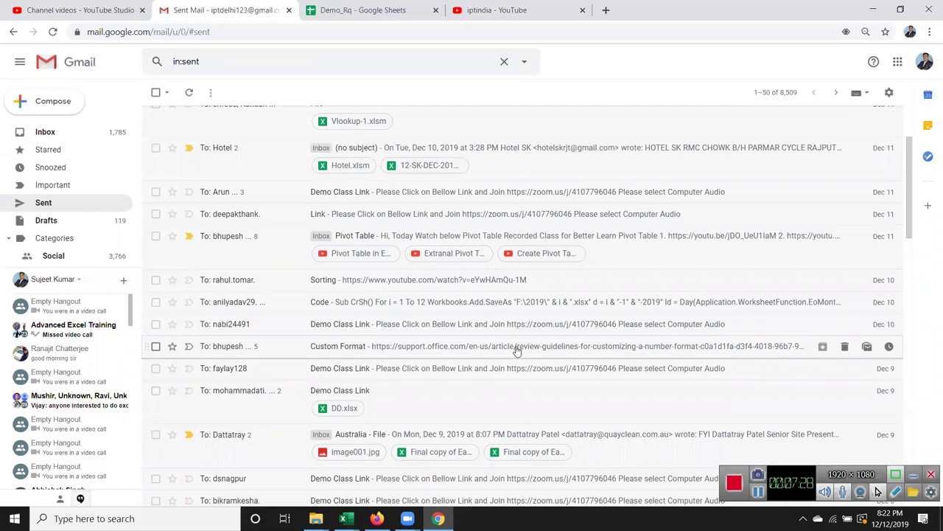
pyautogui.scroll(-2, 516, 350)
pyautogui.scroll(-1, 520, 362)
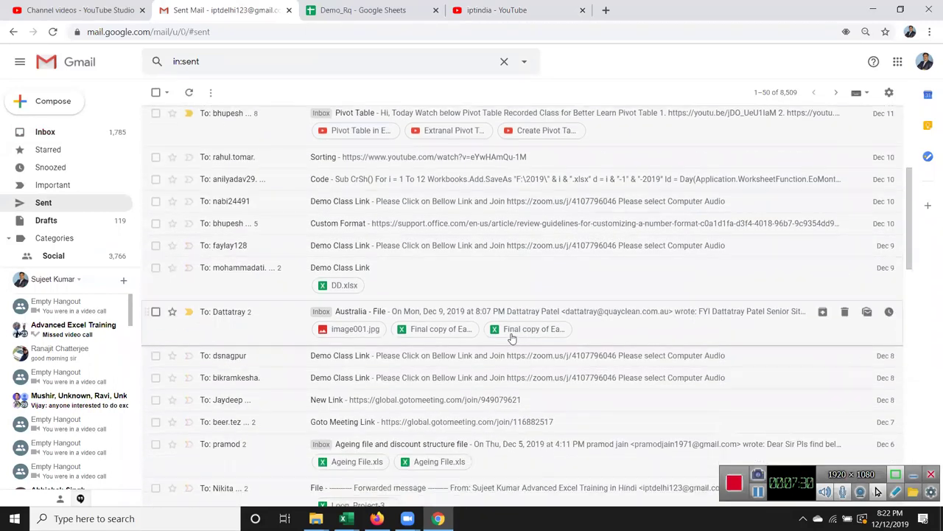
pyautogui.scroll(3, 498, 298)
pyautogui.scroll(1, 498, 298)
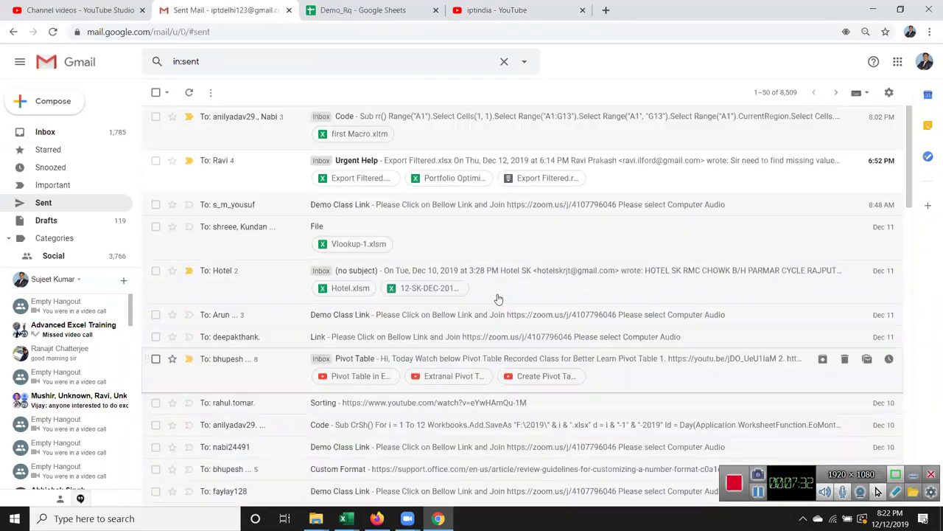
pyautogui.click(299, 377)
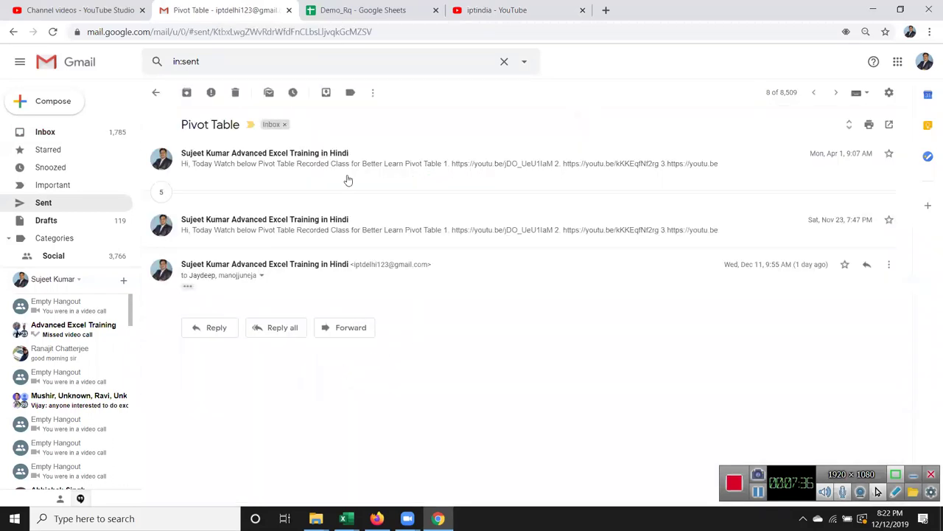
pyautogui.click(347, 174)
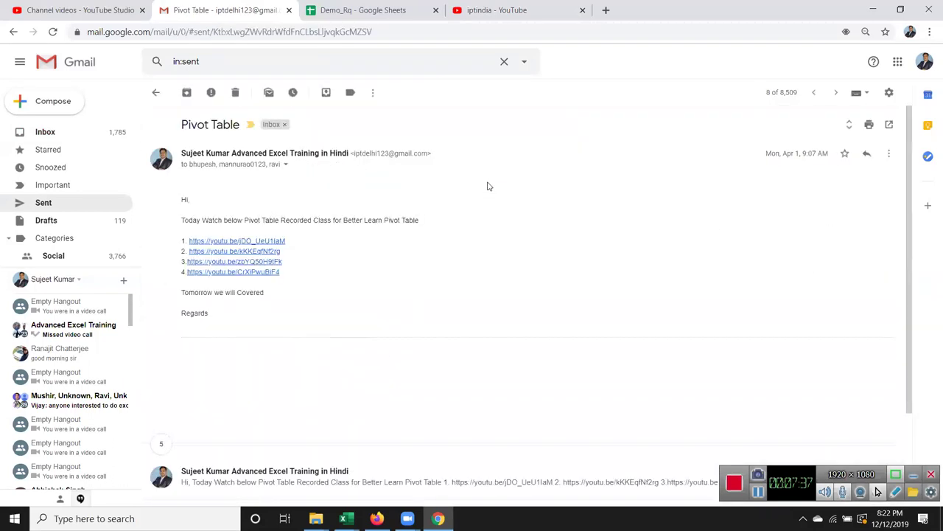
pyautogui.click(866, 154)
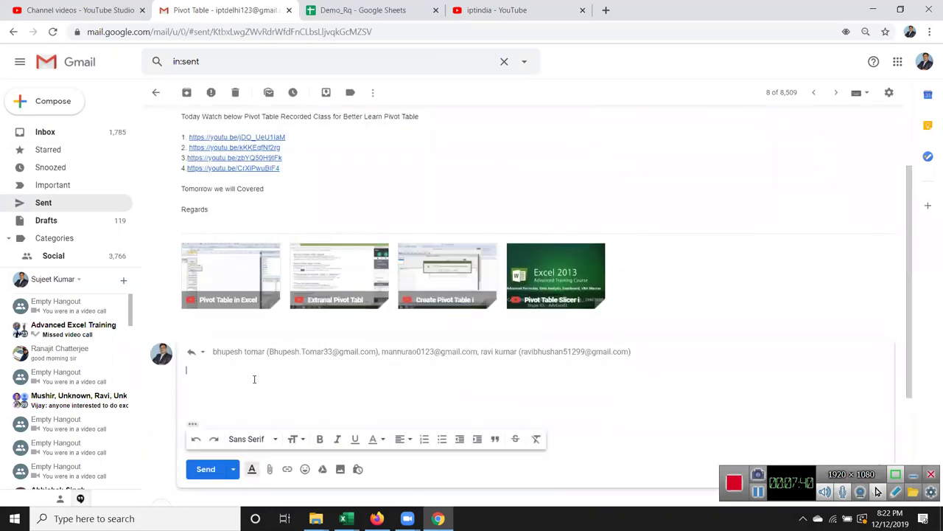
# - Delete the quoted header line, replace all recipients with the new contact, and send
pyautogui.scroll(-2, 241, 398)
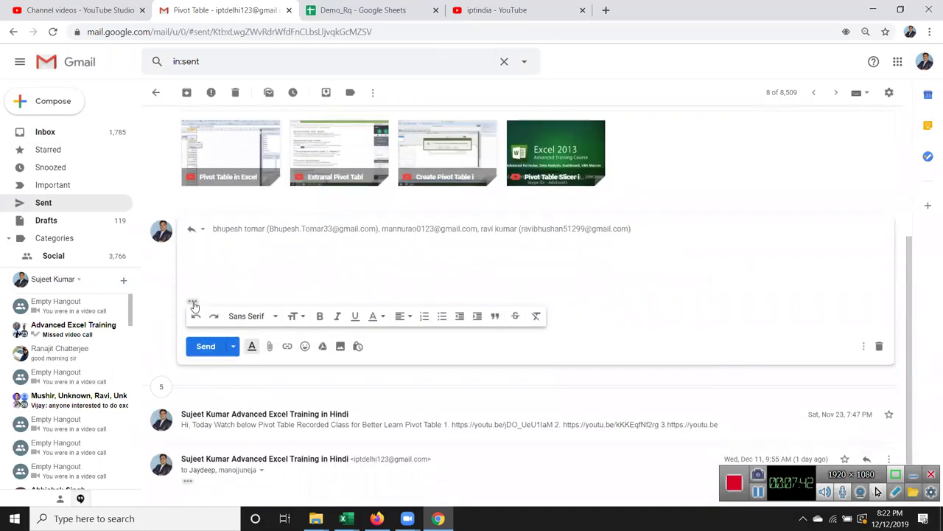
pyautogui.click(192, 300)
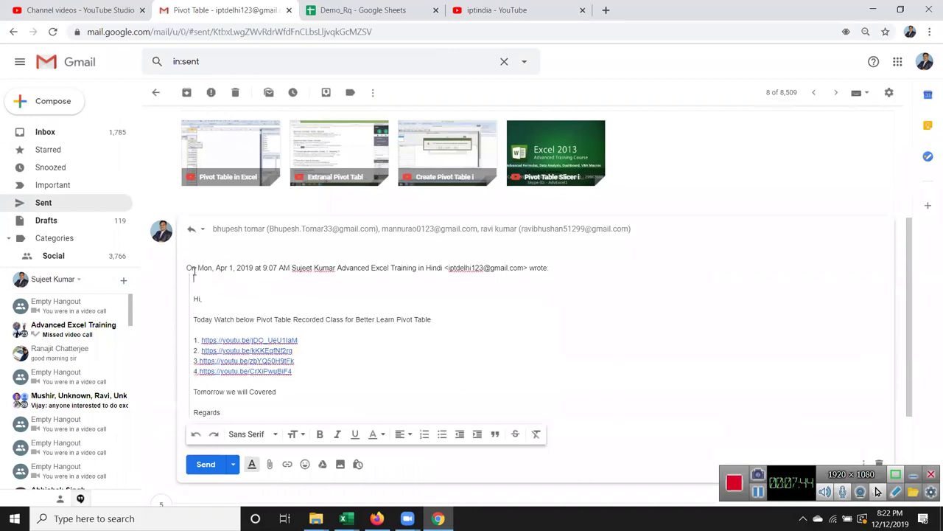
pyautogui.tripleClick(194, 269)
pyautogui.press('BackSpace')
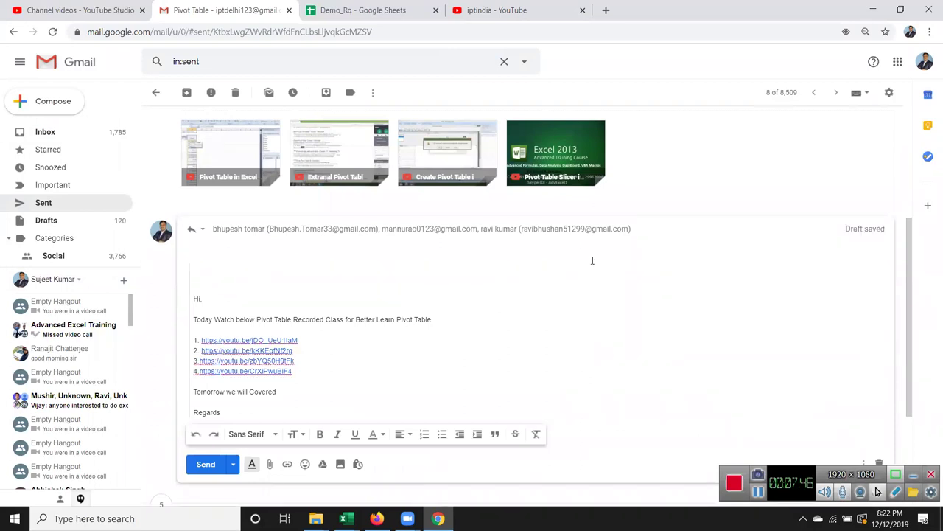
pyautogui.click(637, 230)
pyautogui.press('BackSpace')
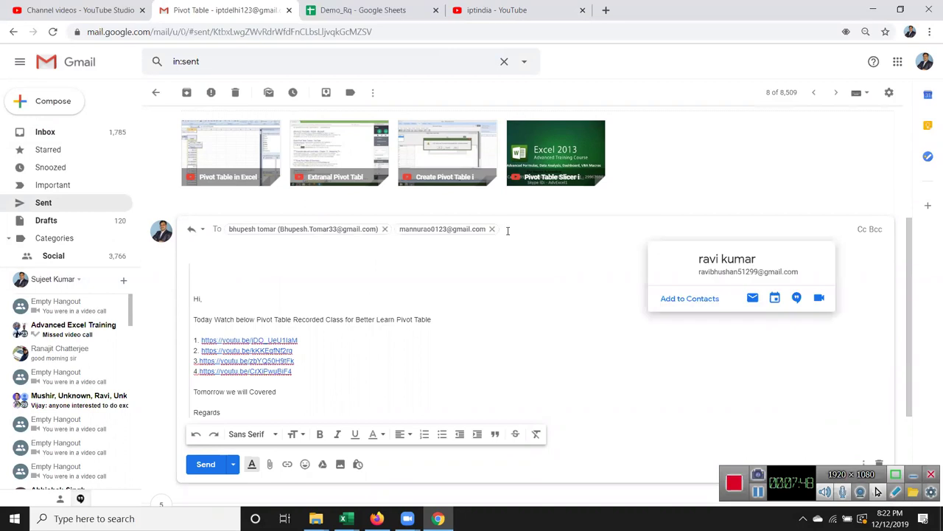
pyautogui.press('BackSpace')
pyautogui.press('BackSpace')
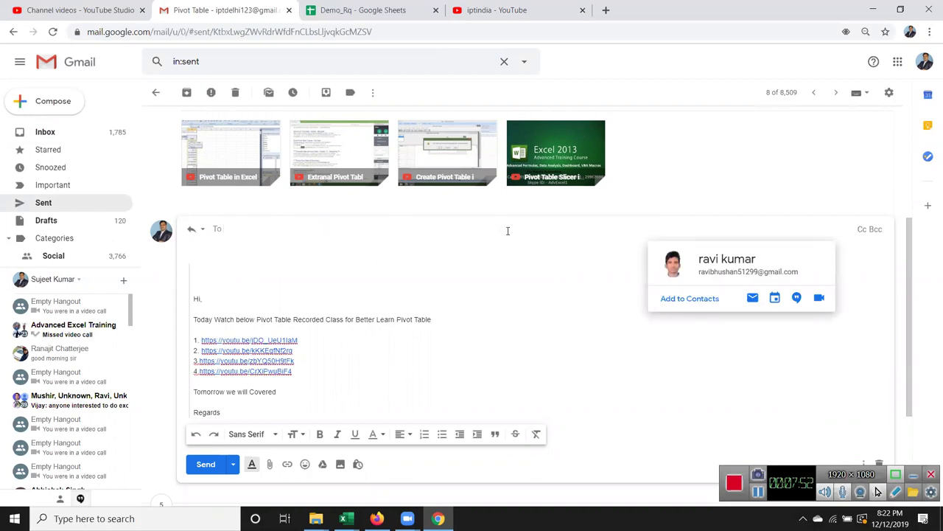
pyautogui.write('ra')
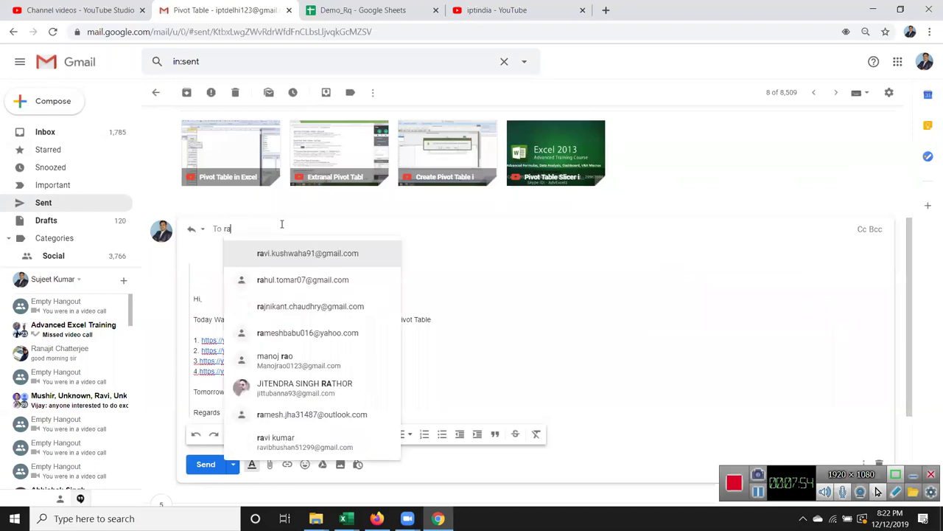
pyautogui.write('hu')
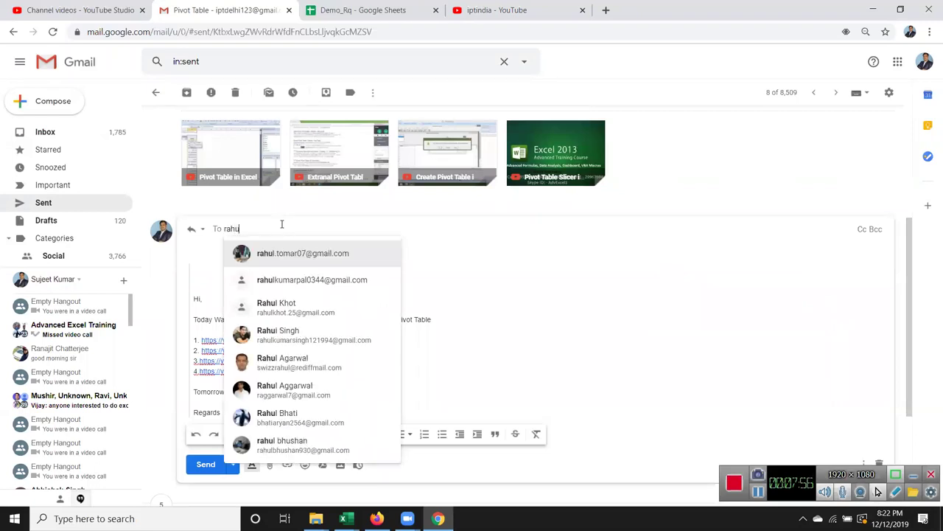
pyautogui.click(319, 254)
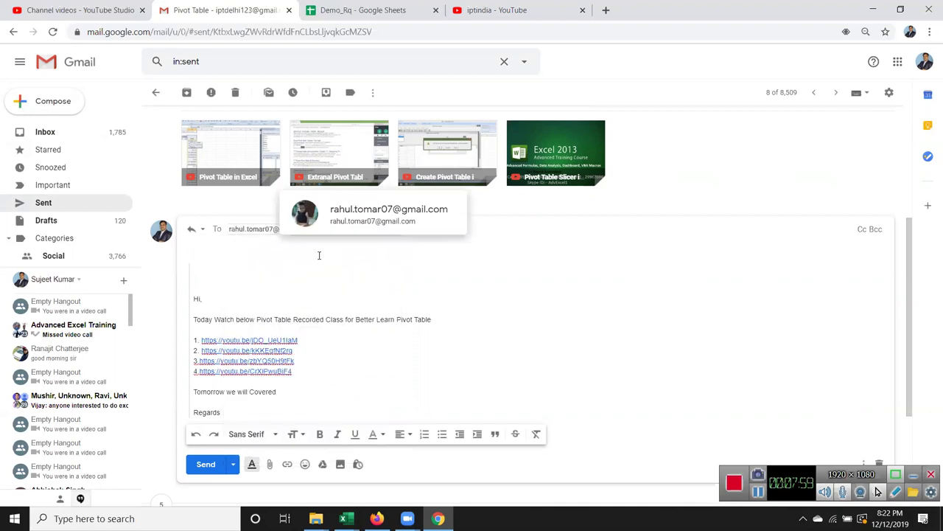
pyautogui.click(207, 465)
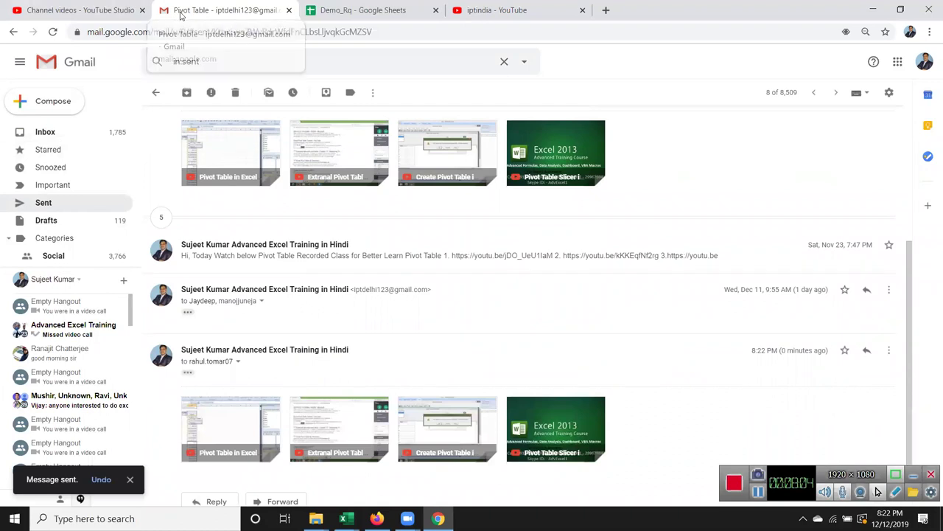
# - Return to the Excel workbook, view the Insert tab, then show the Windows desktop
pyautogui.hotkey('alt', 'Tab')
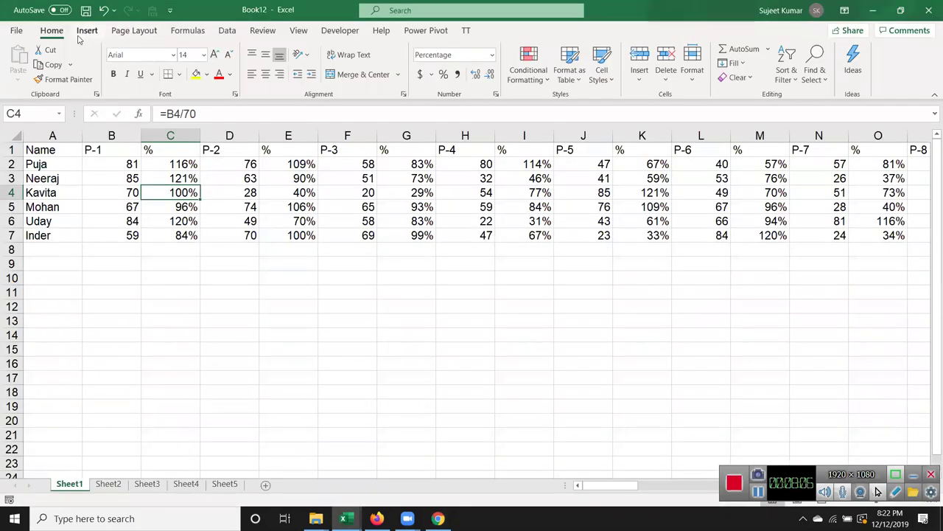
pyautogui.click(82, 33)
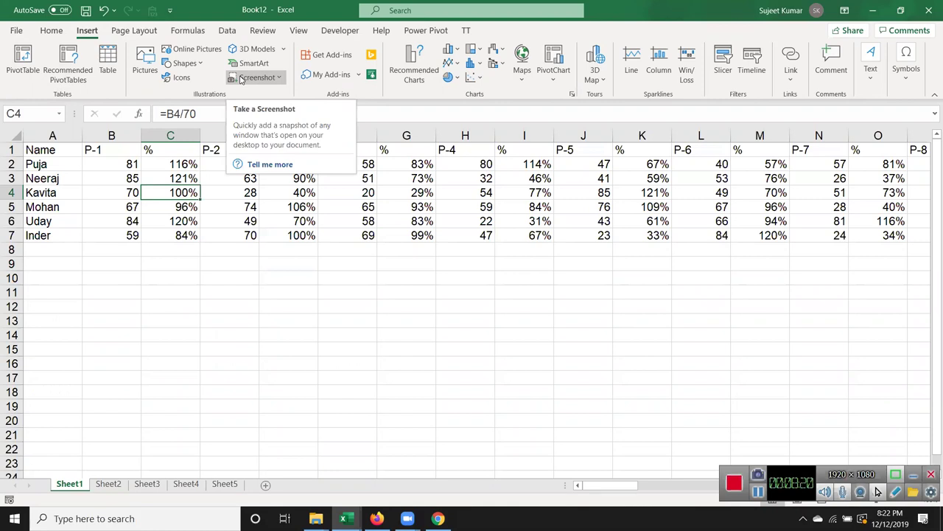
pyautogui.press('super+d')
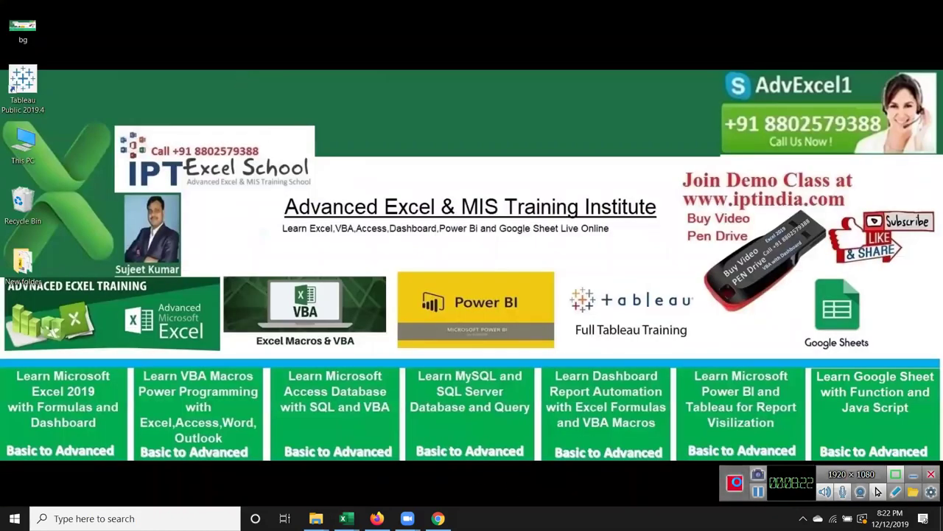
pyautogui.click(735, 483)
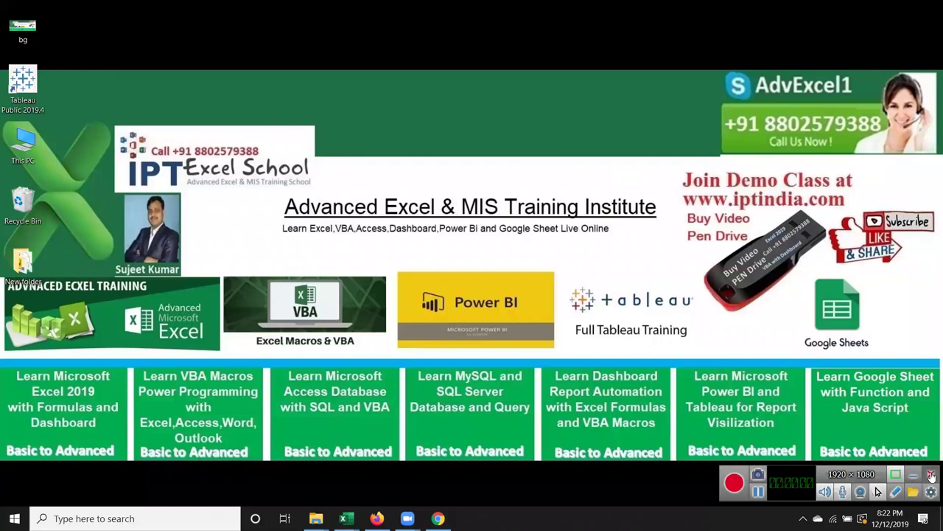
pyautogui.click(931, 475)
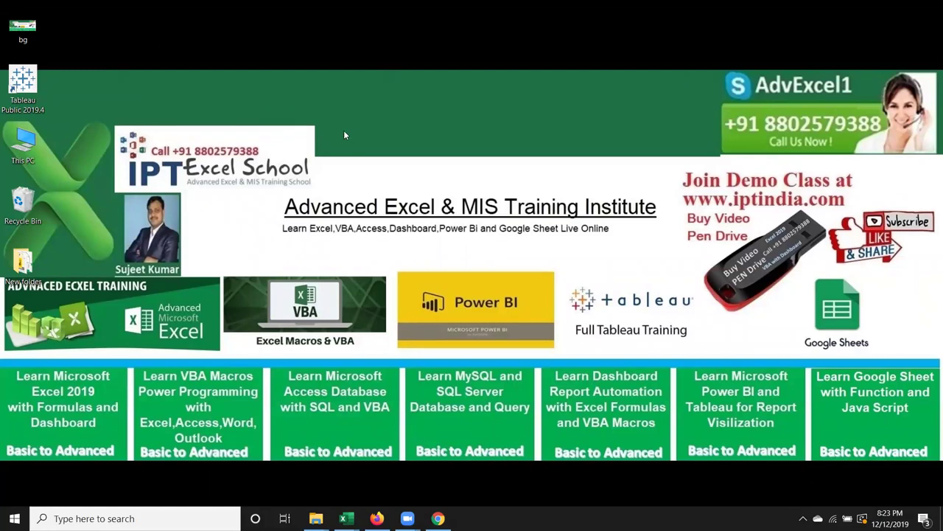
pyautogui.rightClick(299, 111)
pyautogui.click(331, 150)
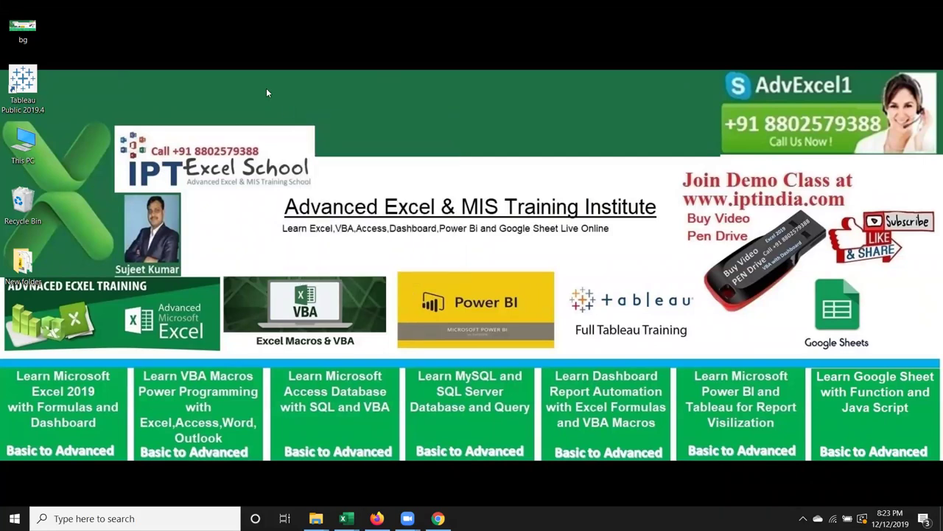